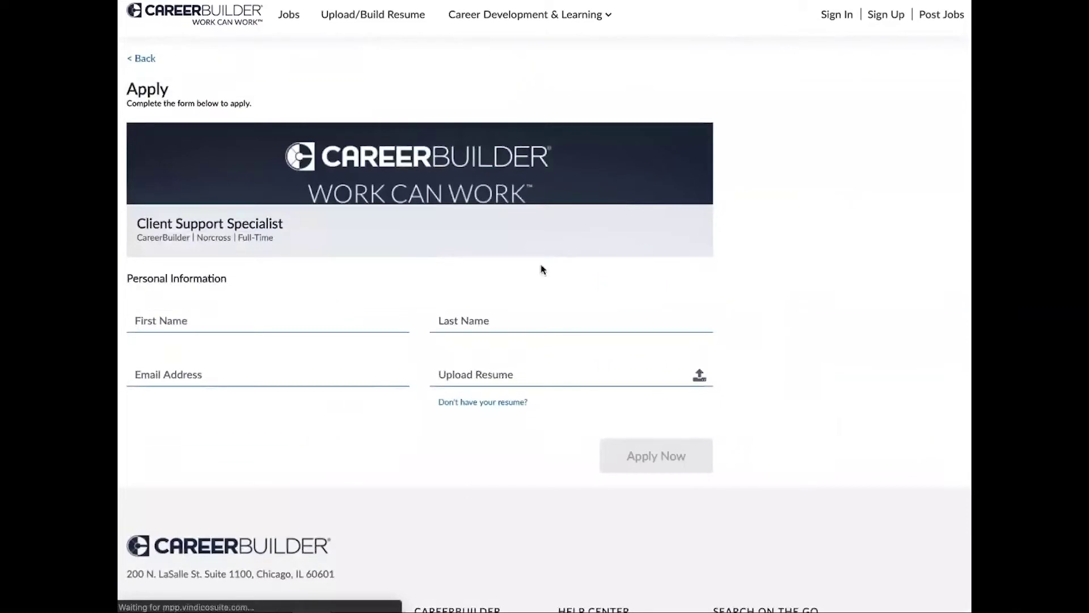
Enter the applicant's first name, last name and e-mail address on the Apply form.
left_click(156, 322)
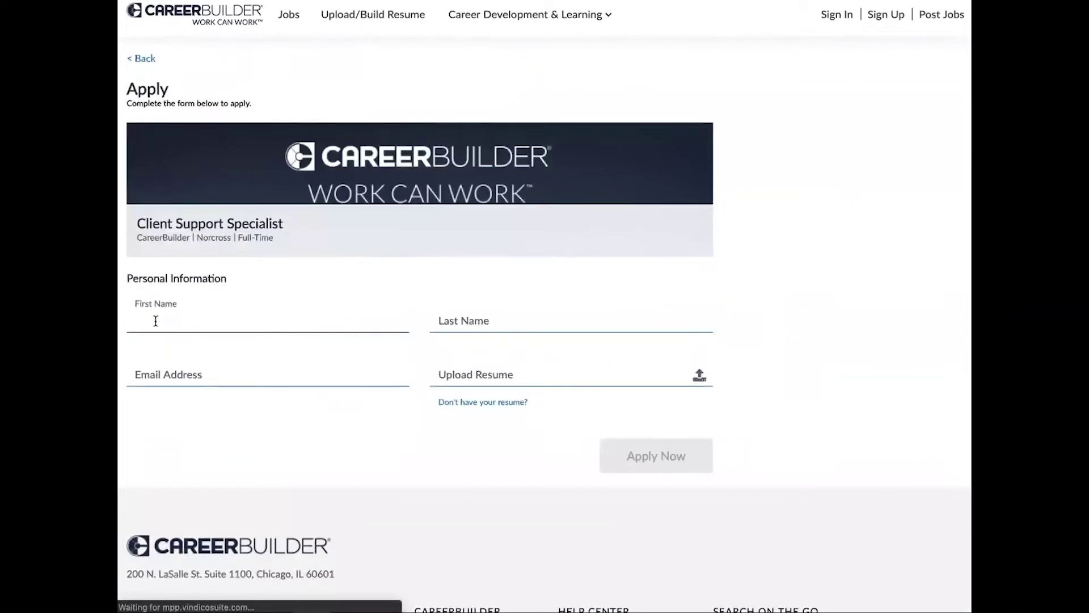
type("John")
key("Tab")
type("Test")
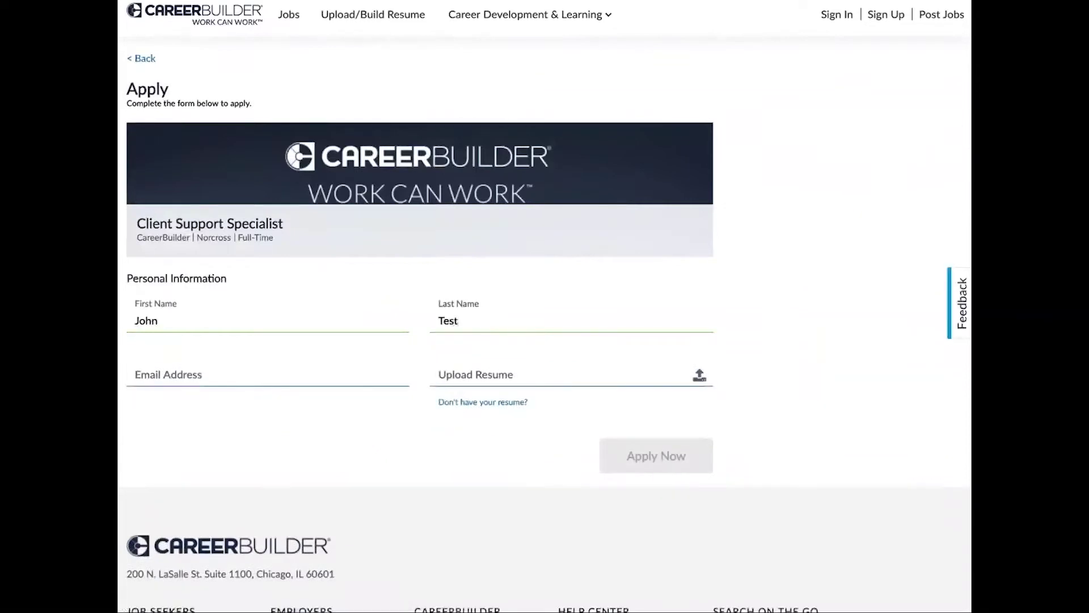
key("Tab")
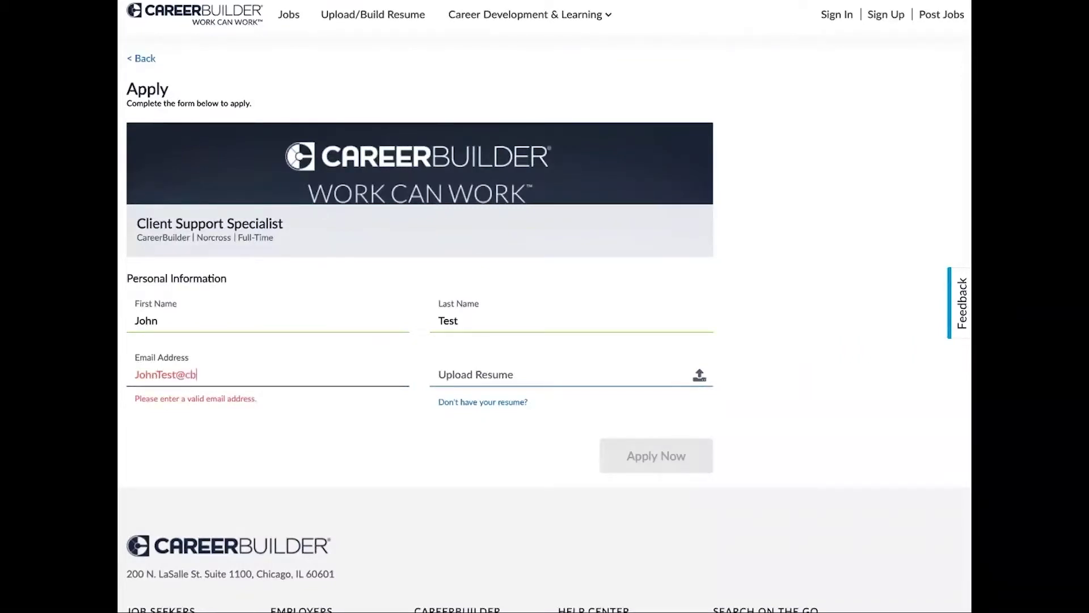
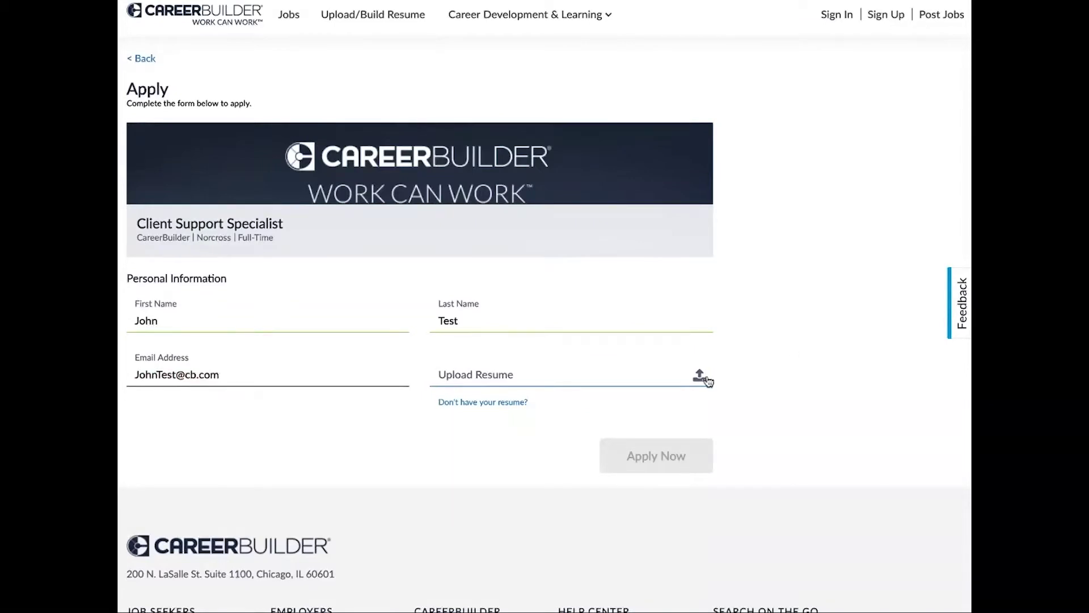
Upload SF_Test_Resume.docx from the computer as the application's resume.
left_click(701, 377)
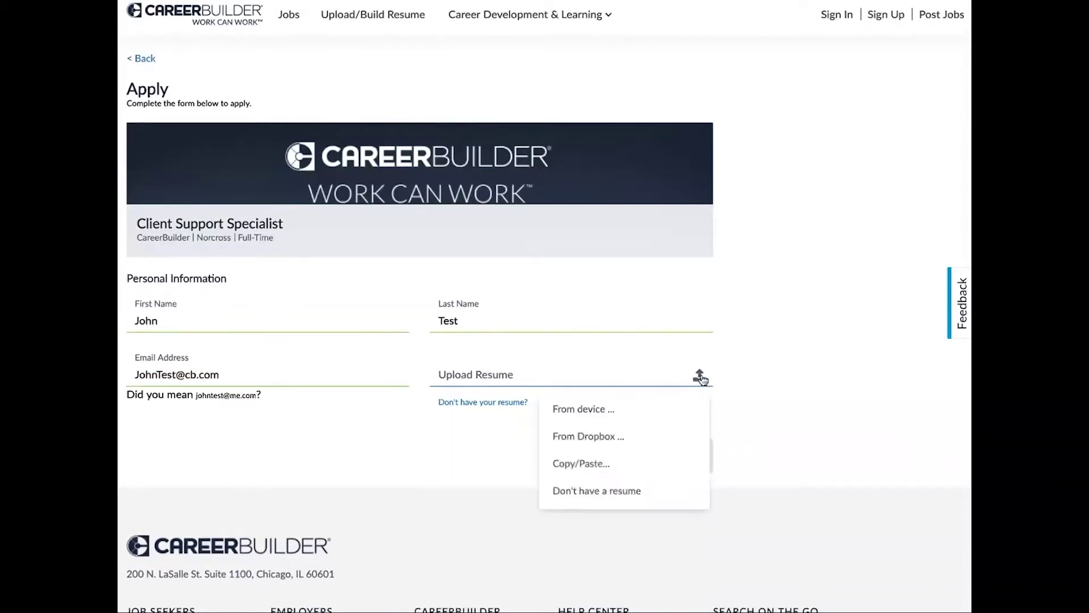
left_click(589, 416)
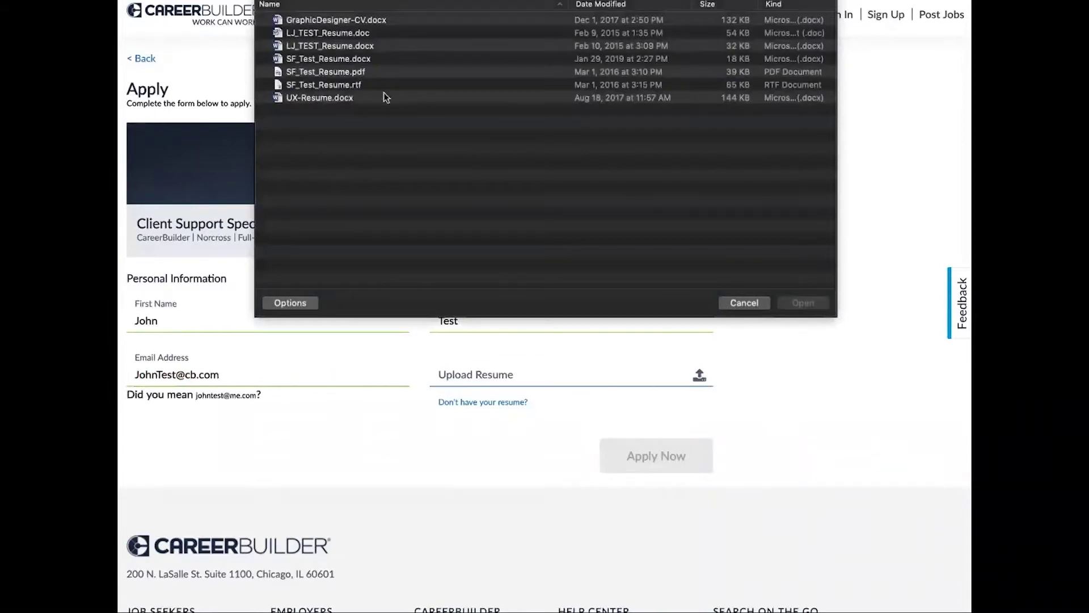
left_click(357, 60)
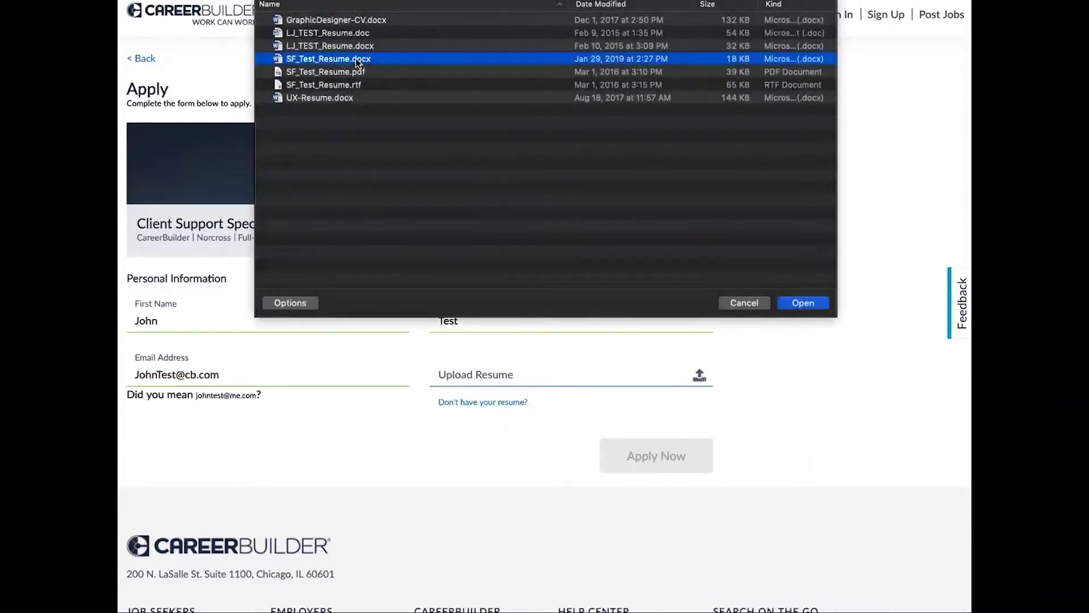
left_click(805, 303)
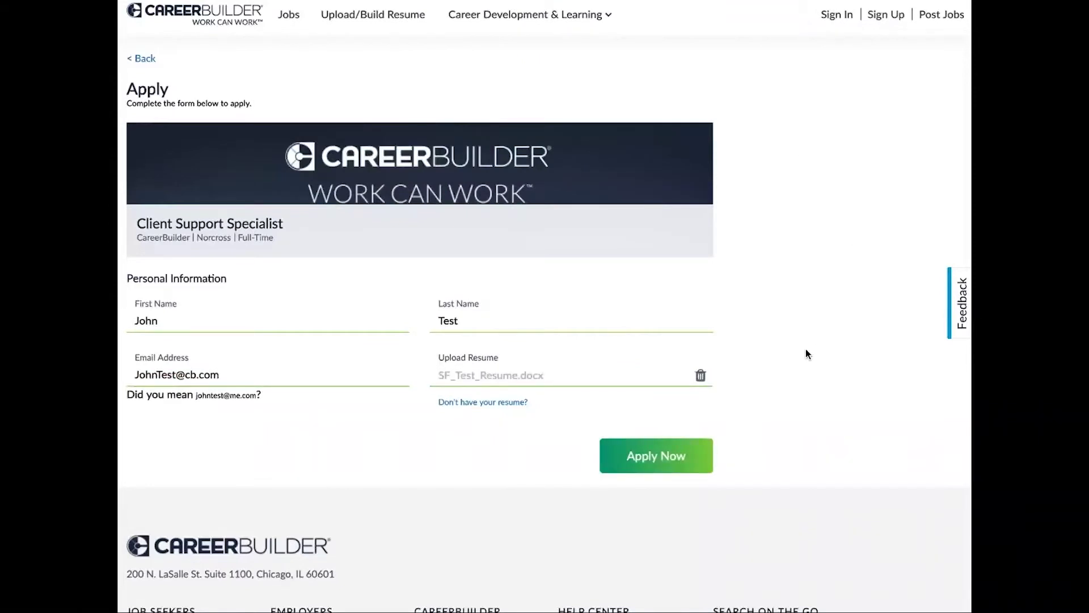
Remove the uploaded resume, try pasting 'Text goes' as resume text, then clear it again.
left_click(702, 377)
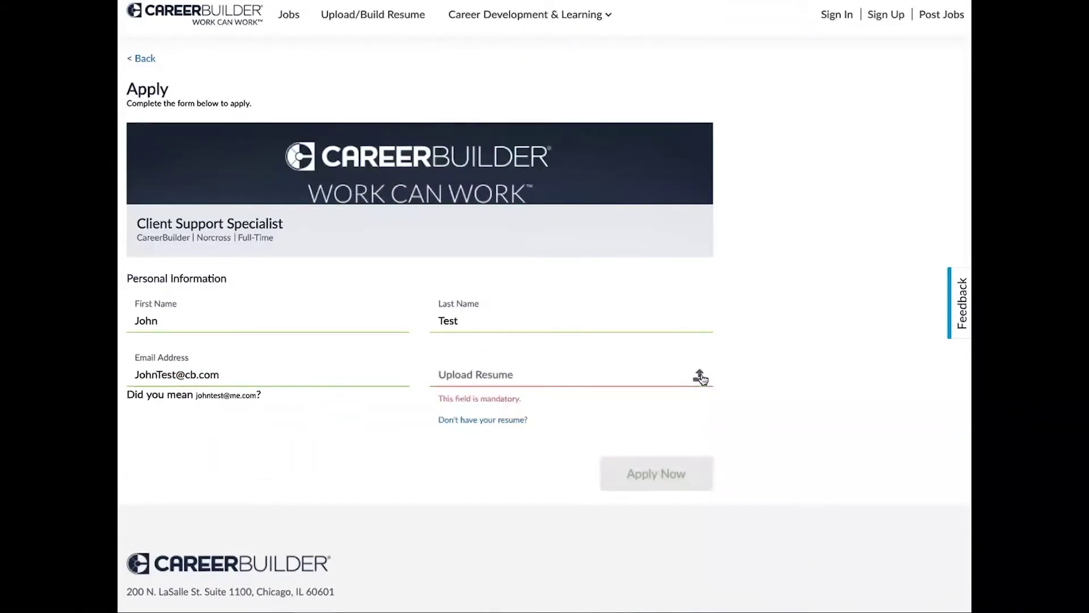
left_click(701, 376)
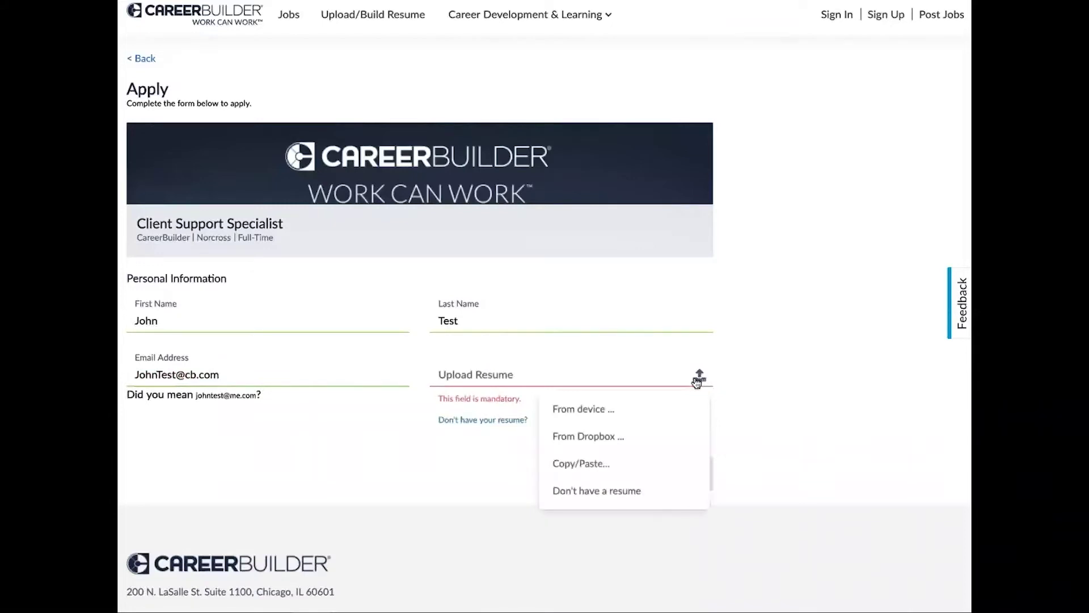
left_click(594, 464)
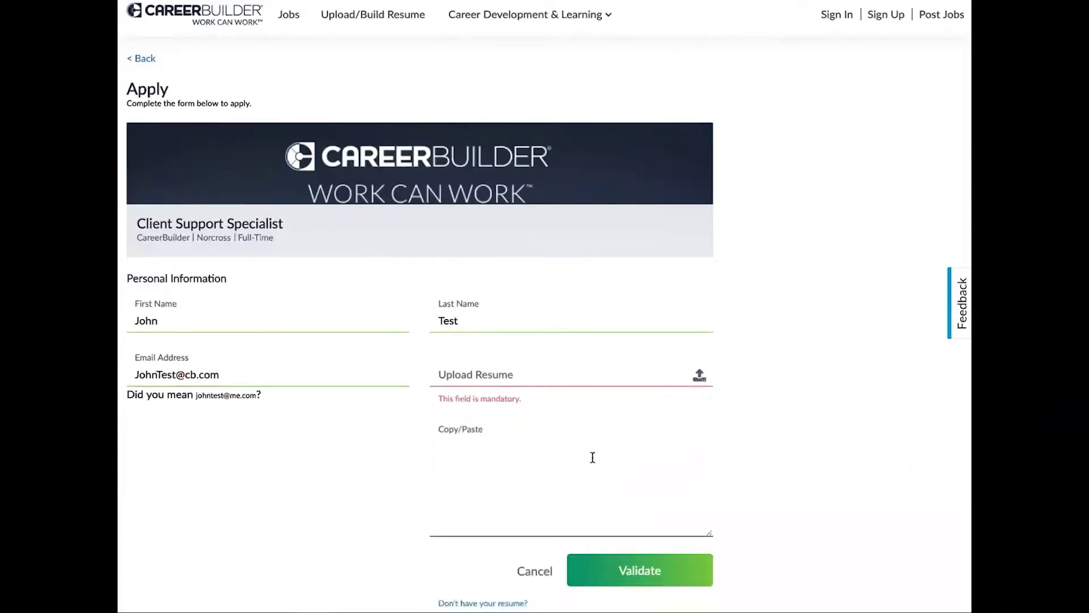
type("Te")
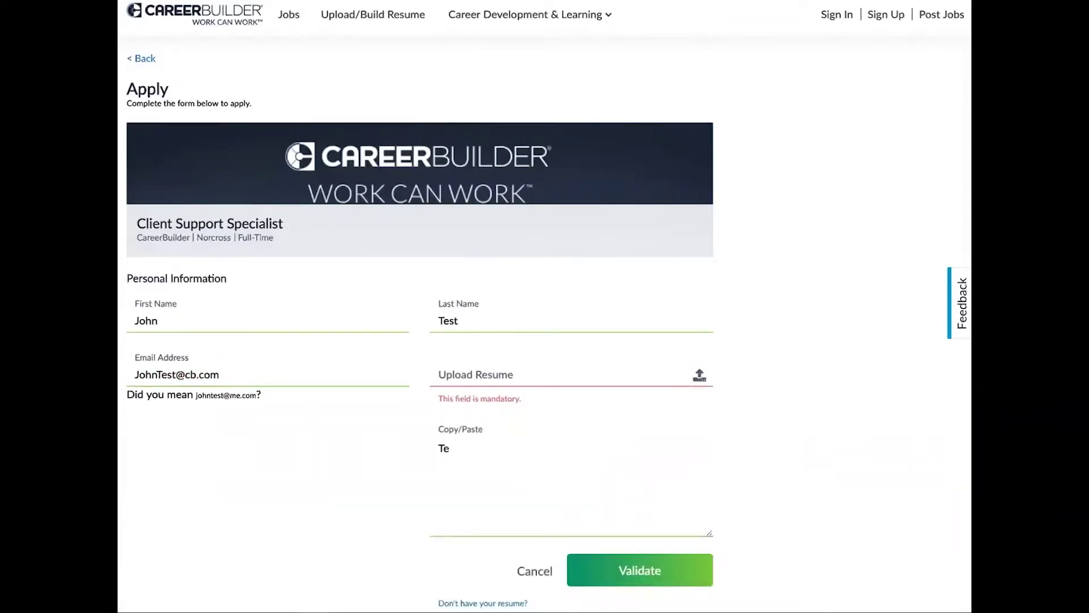
type("xt goes")
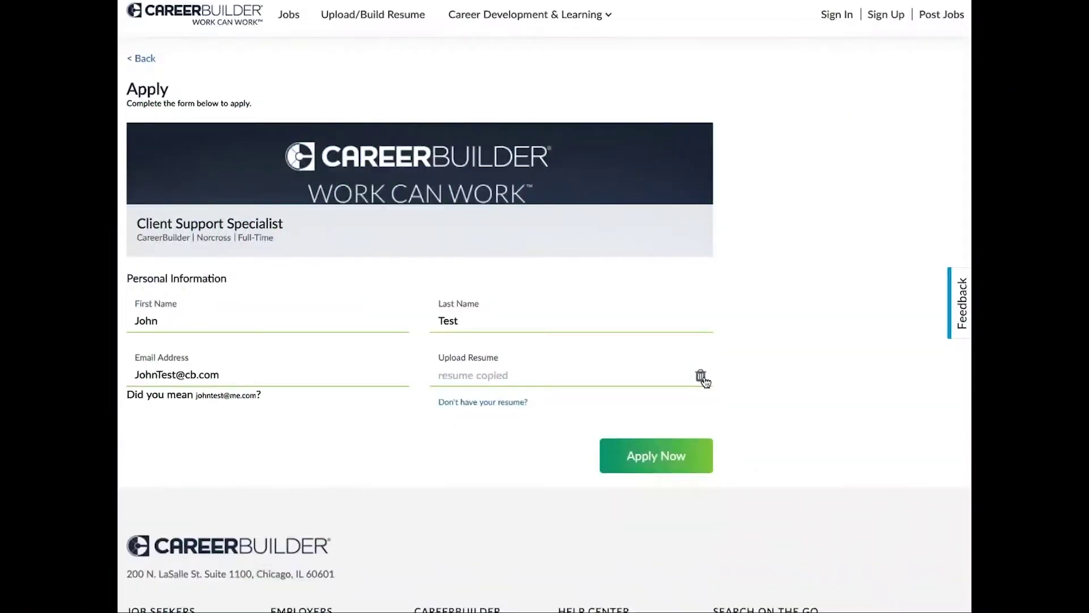
left_click(701, 377)
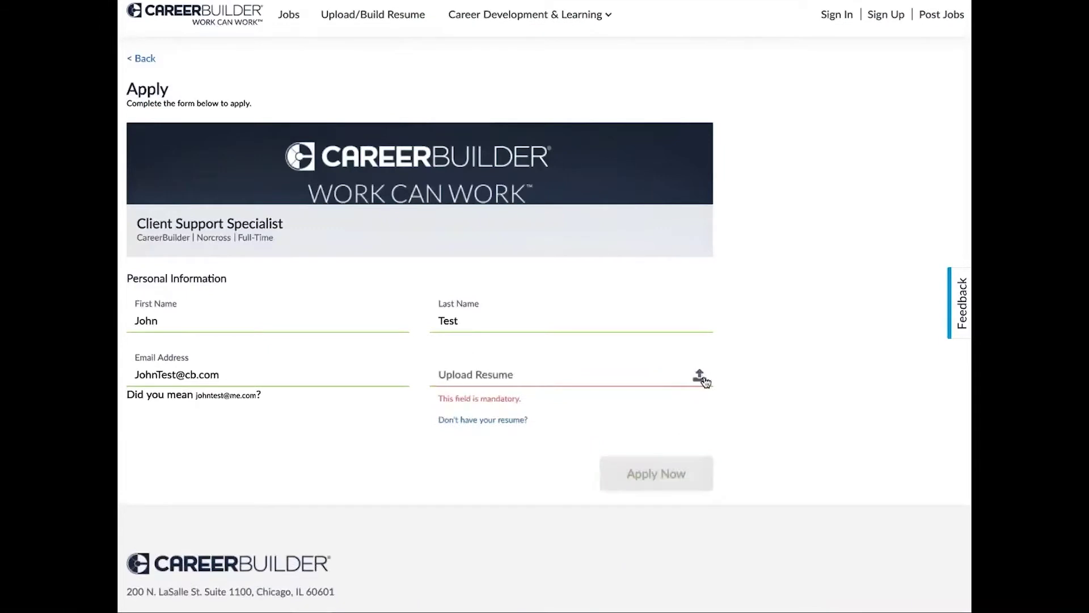
Start building a new resume and enter the phone number, city, state and ZIP code.
left_click(493, 423)
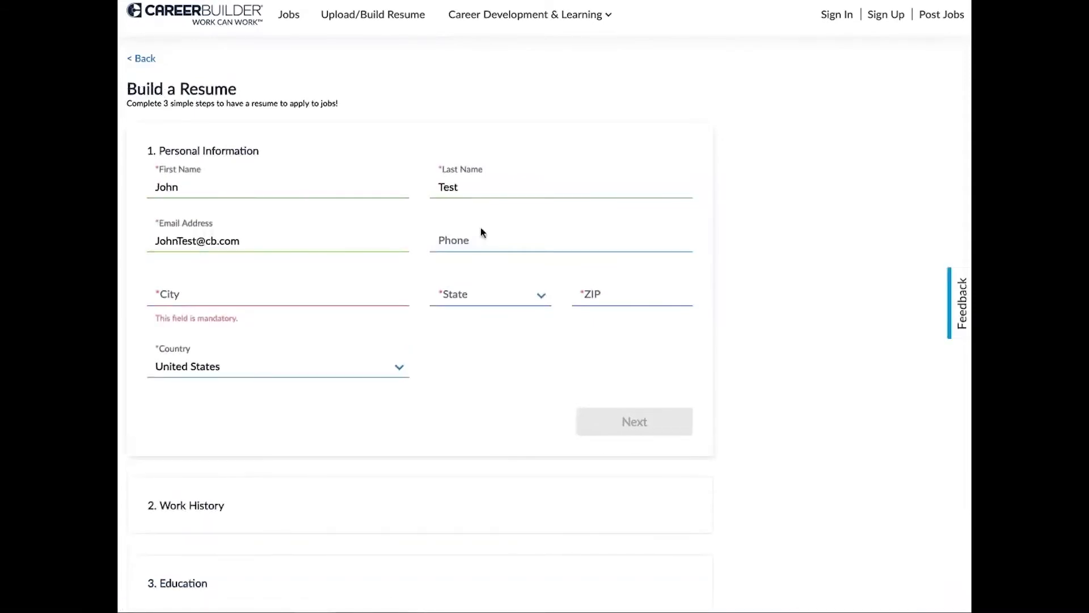
left_click(465, 241)
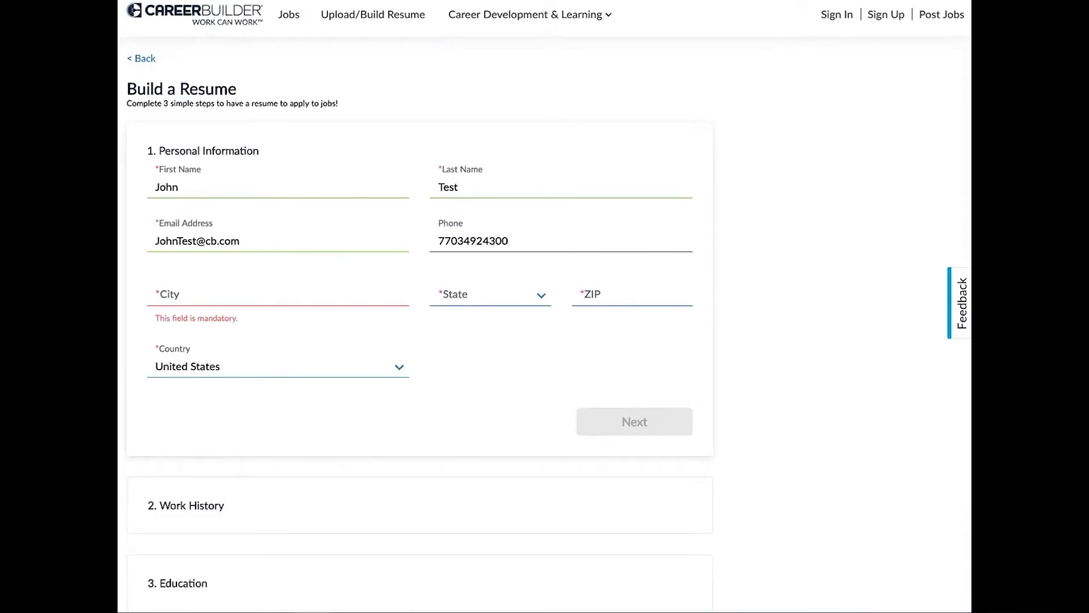
left_click(245, 295)
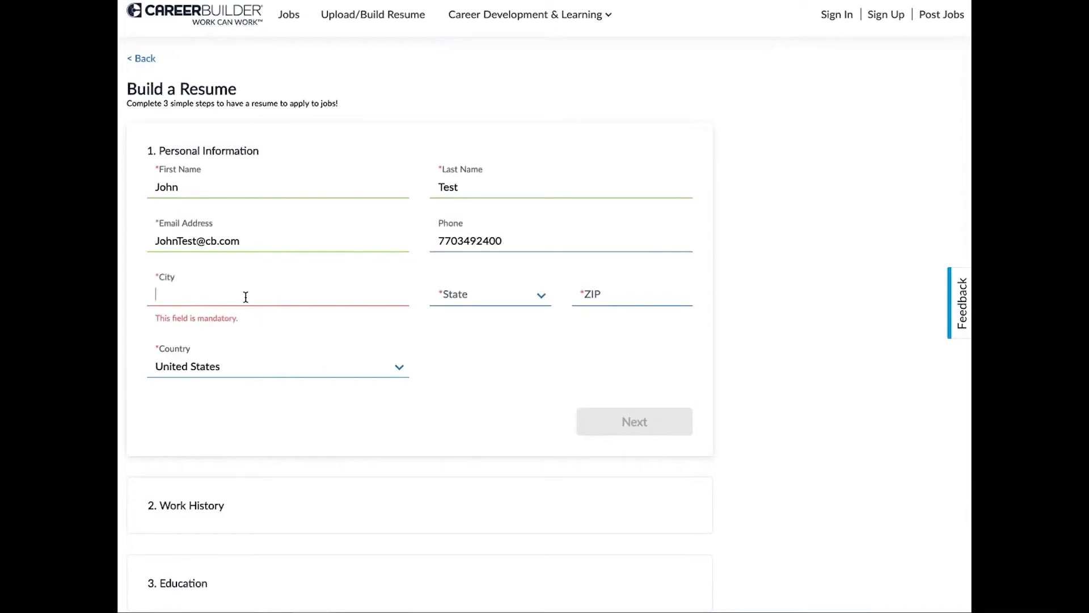
type("Atlanta")
key("Tab")
key("g")
key("Tab")
type("3")
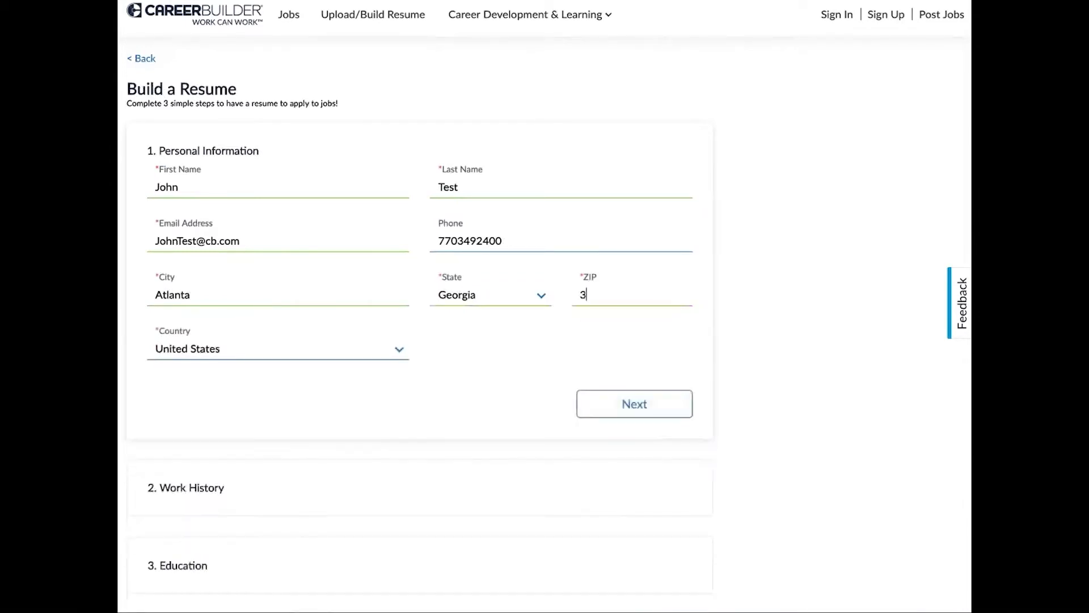
type("0324")
left_click(390, 412)
Add a work history entry with job title Customer Care Manager at Careerbuilder, LLC.
left_click(618, 416)
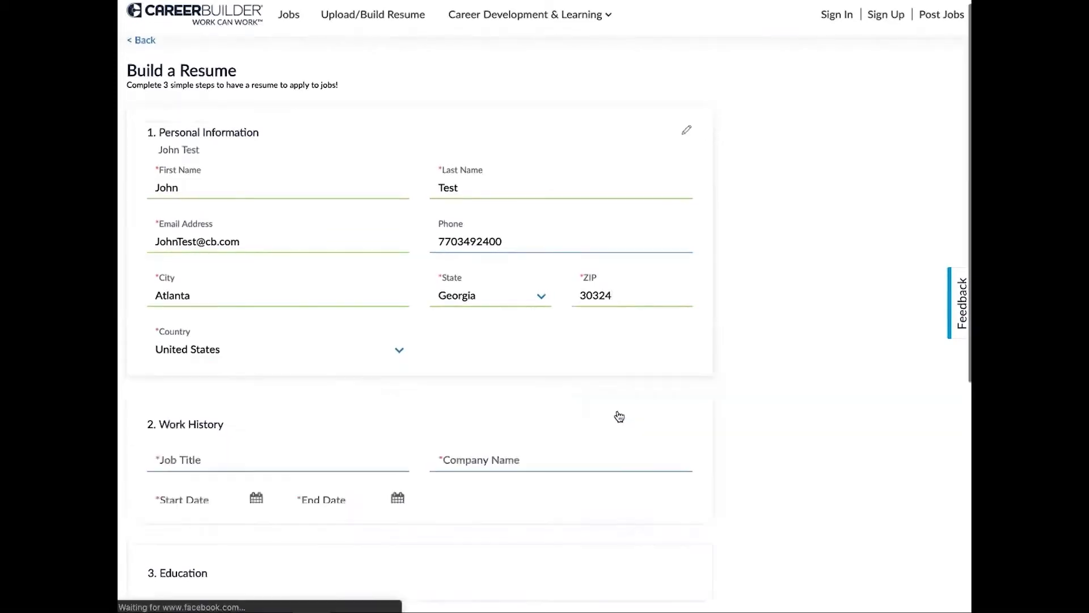
left_click(174, 265)
type("customer care")
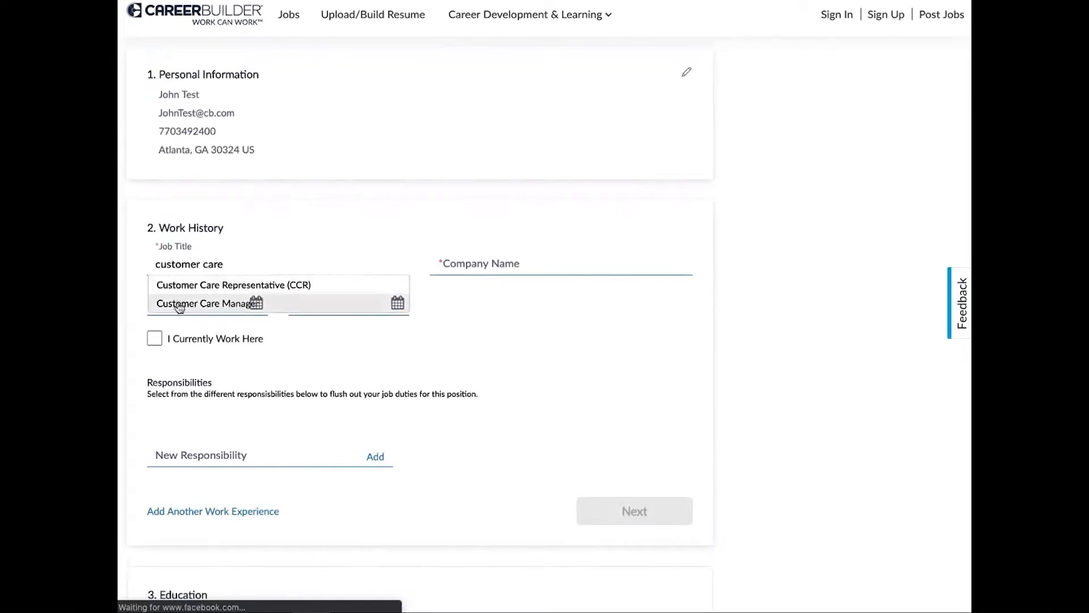
left_click(179, 303)
left_click(474, 264)
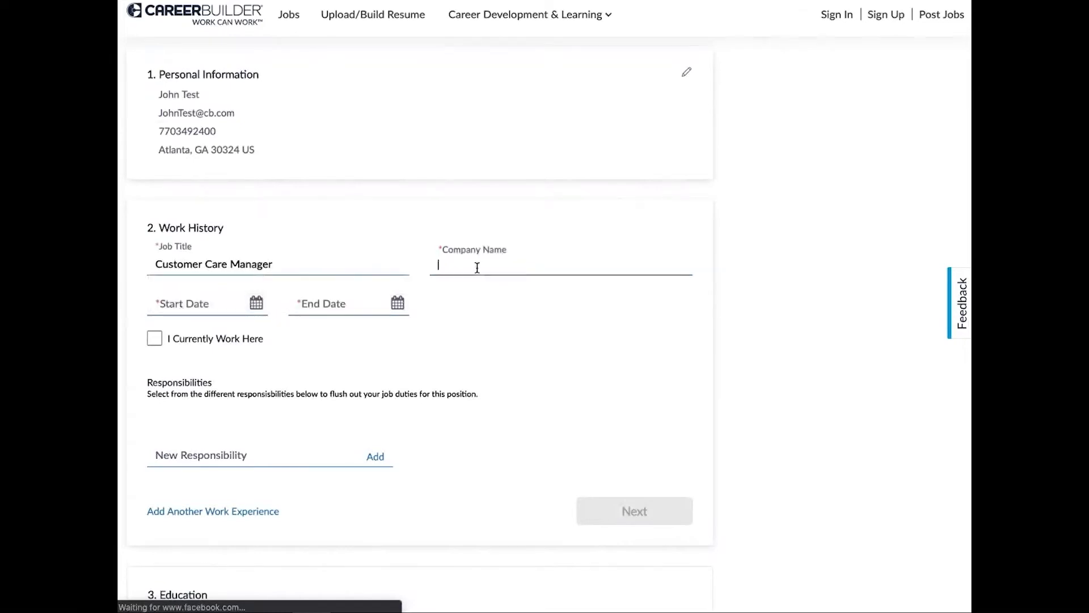
type("care")
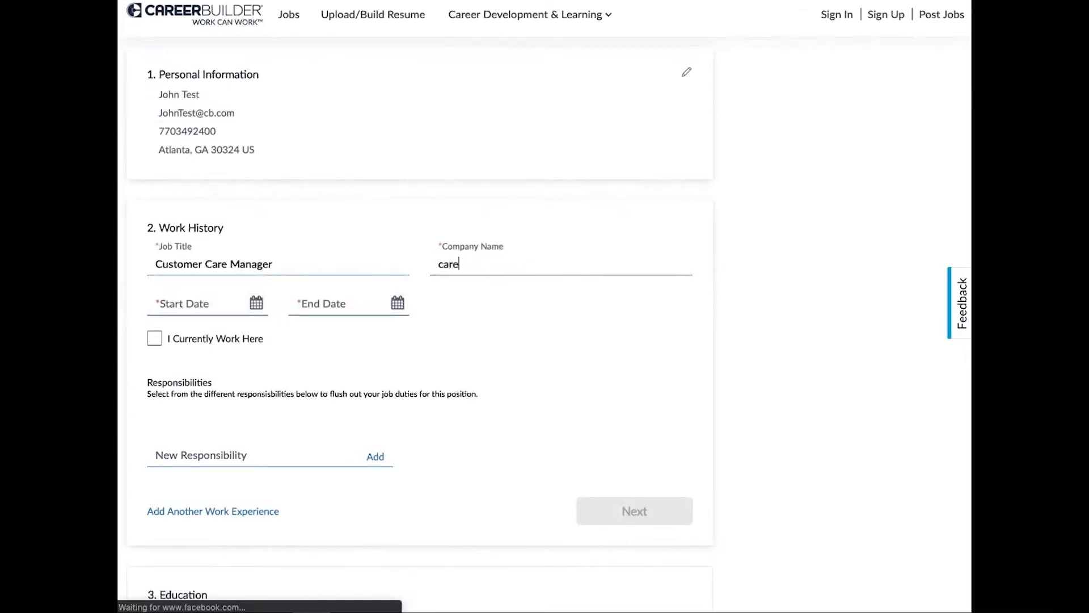
type("erbuilder")
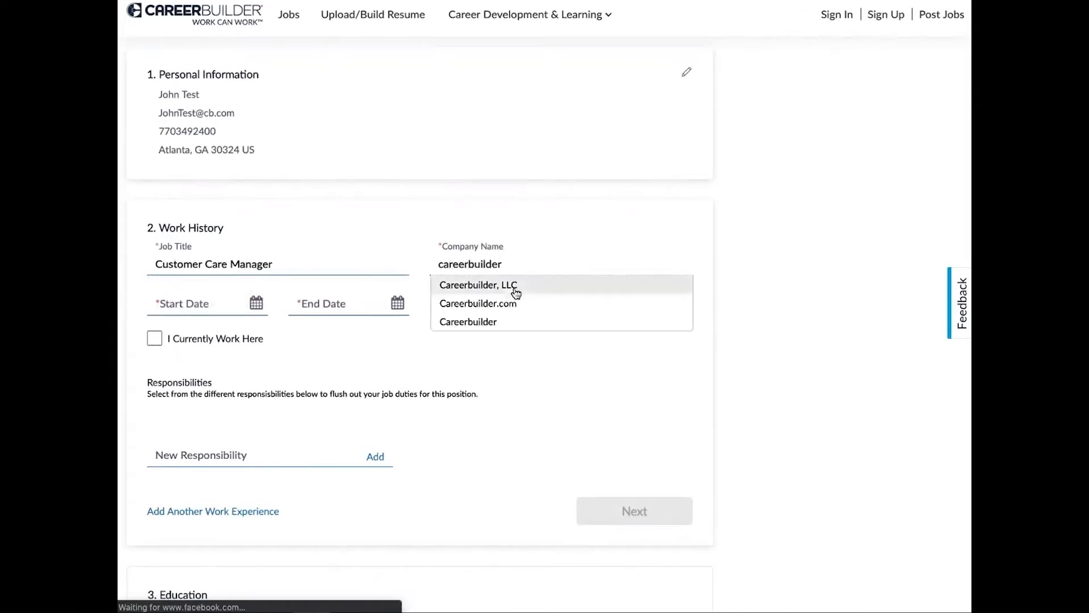
left_click(515, 288)
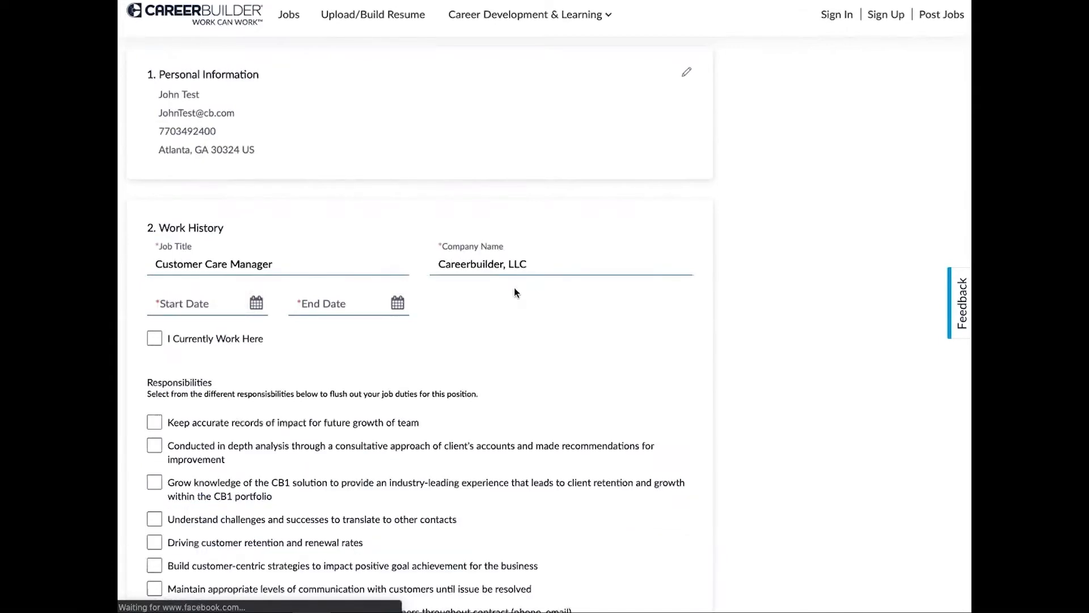
Set the job's start date to 12 March 2018 and mark it as current employment.
left_click(188, 304)
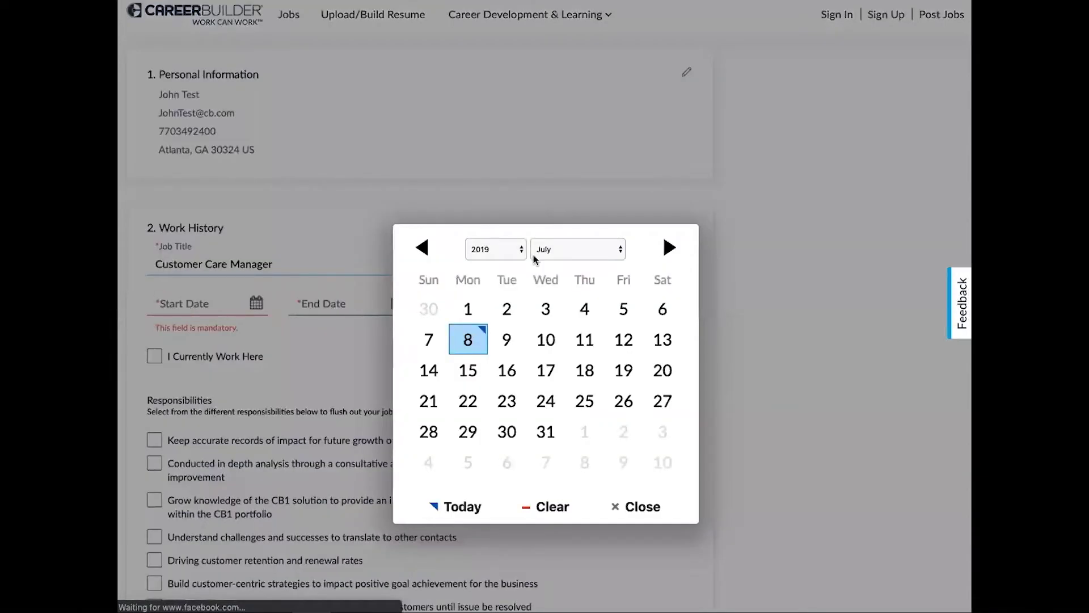
left_click(521, 253)
left_click(500, 239)
left_click(614, 249)
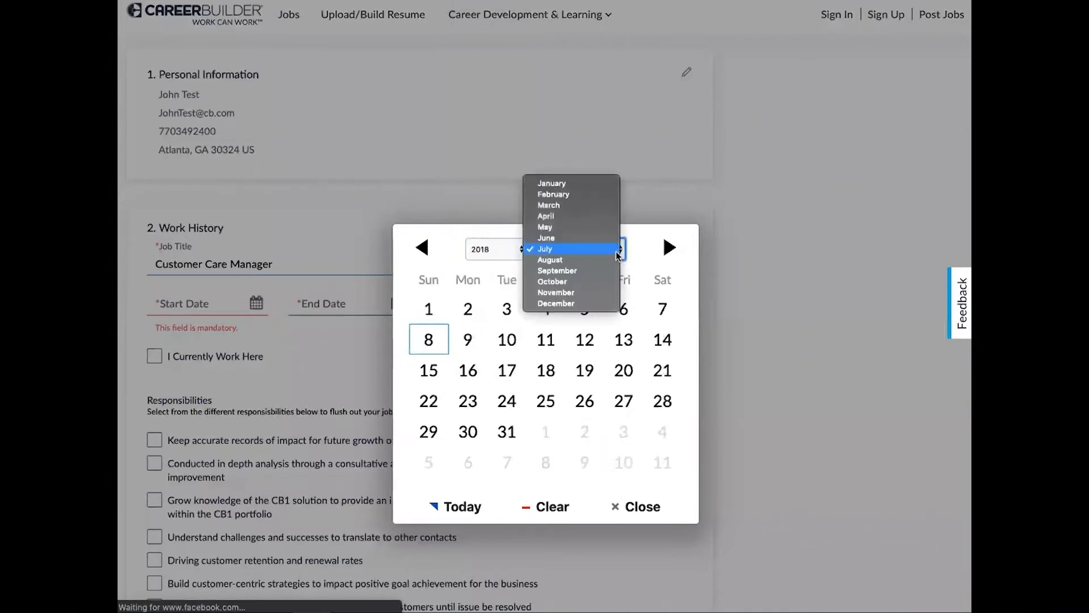
left_click(590, 205)
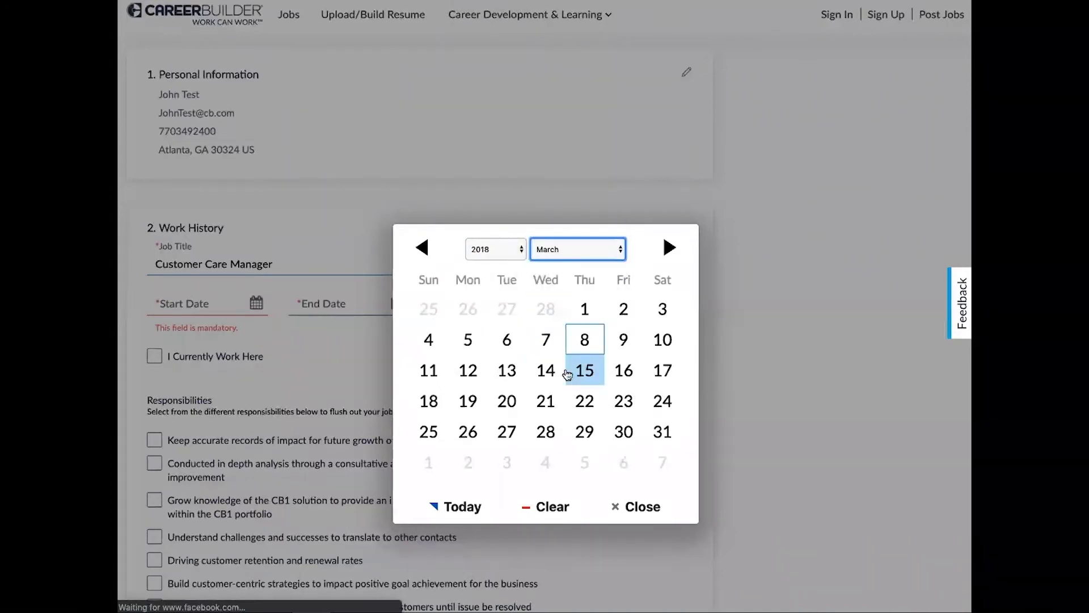
left_click(468, 373)
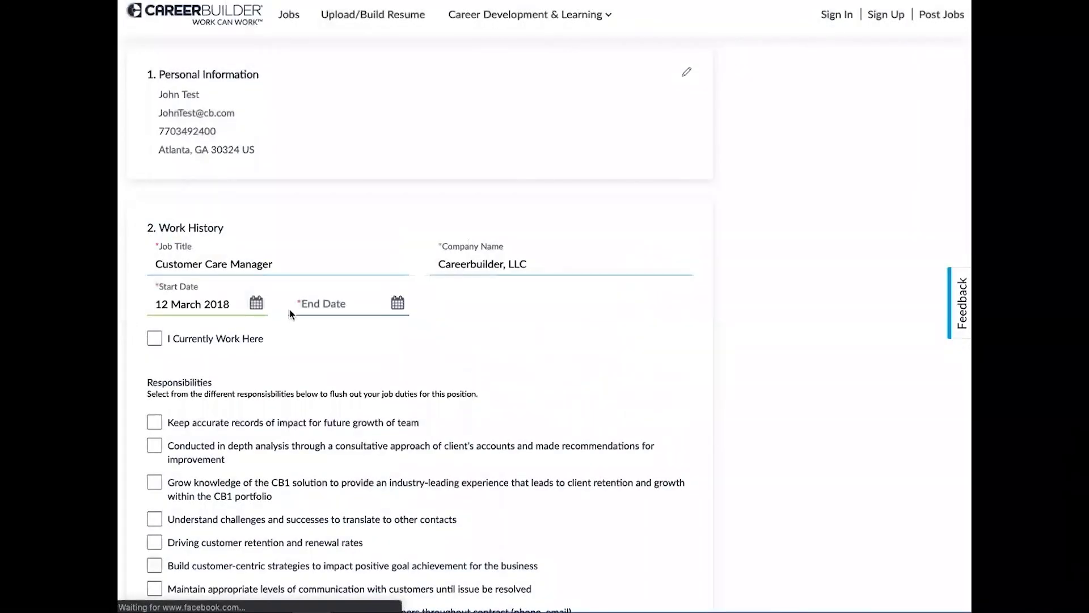
left_click(155, 339)
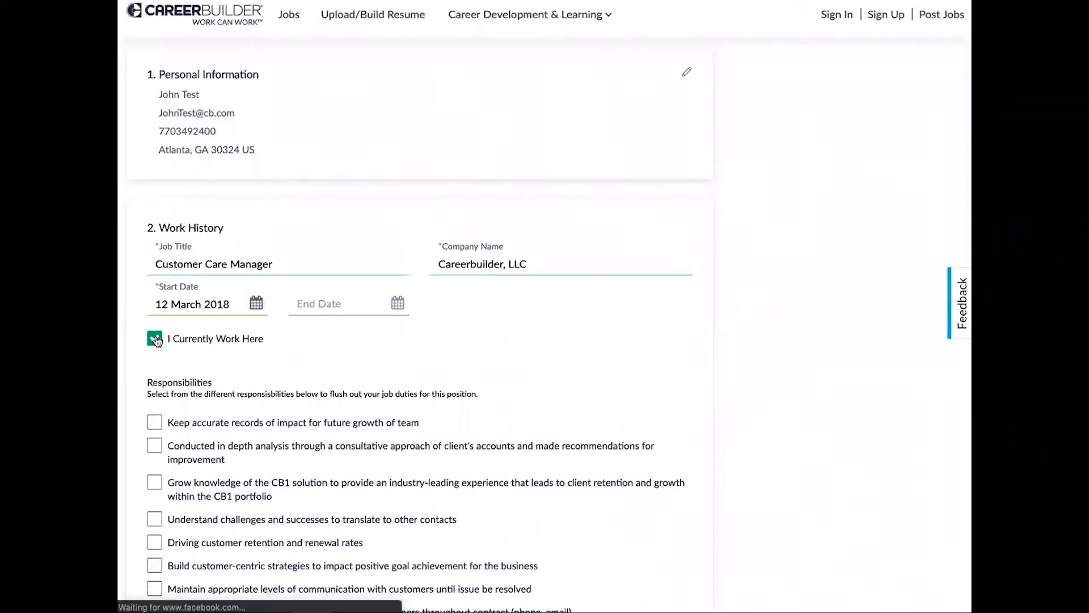
Check eight responsibilities, from understanding challenges to communicating with clients on outstanding issues.
scroll(349, 332, "down", 4)
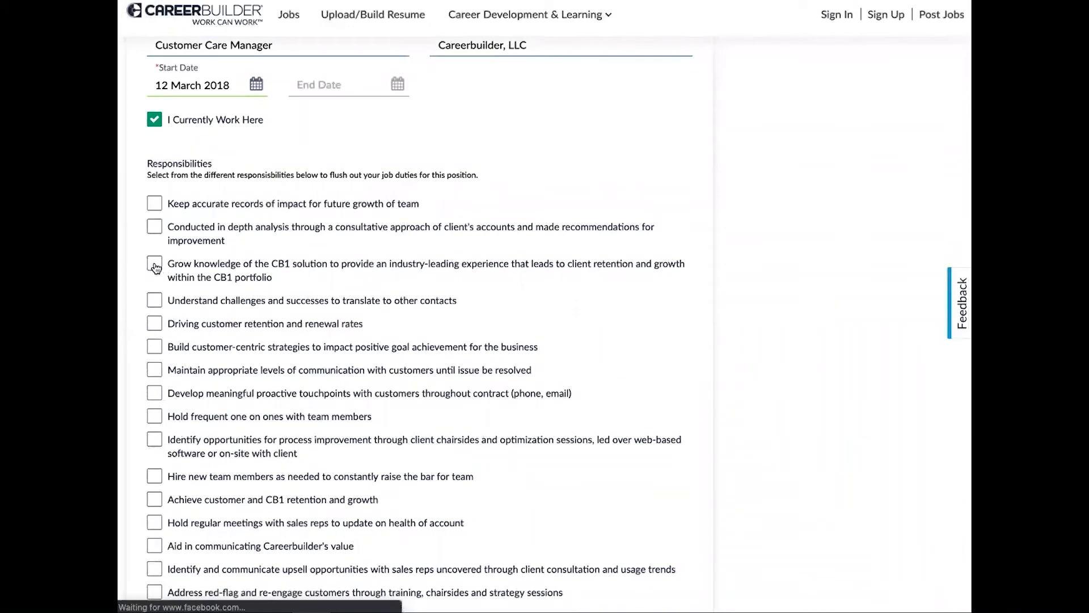
left_click(157, 301)
left_click(158, 328)
left_click(157, 349)
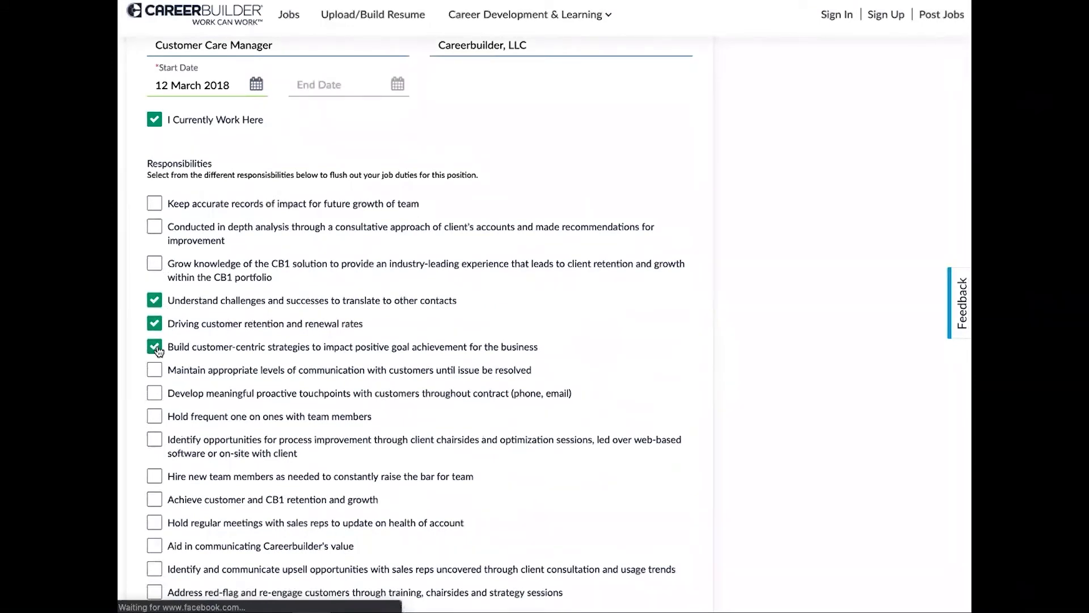
left_click(154, 421)
left_click(155, 394)
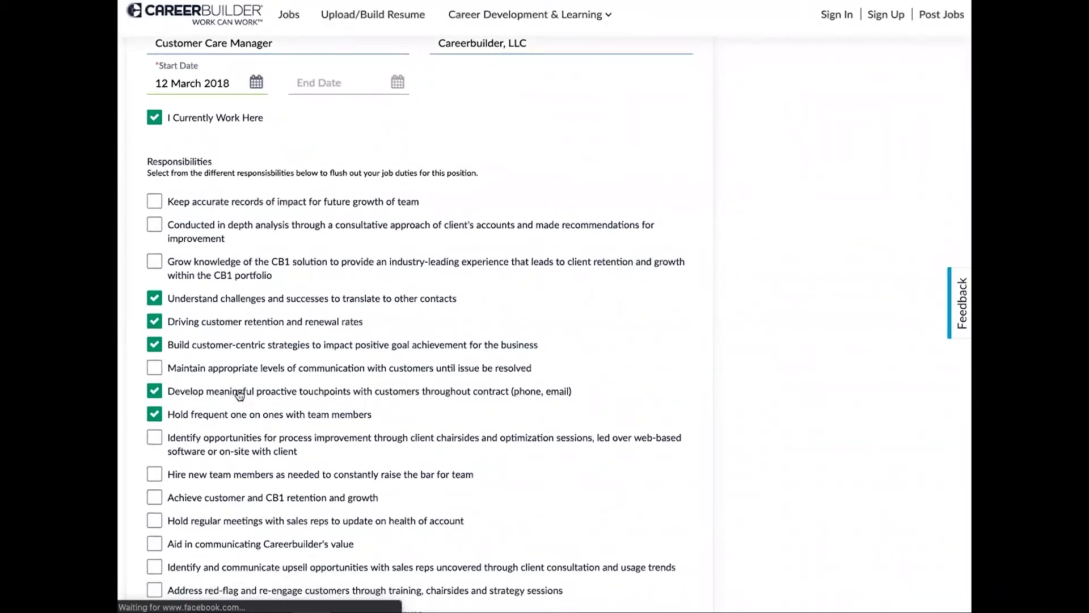
scroll(237, 394, "down", 3)
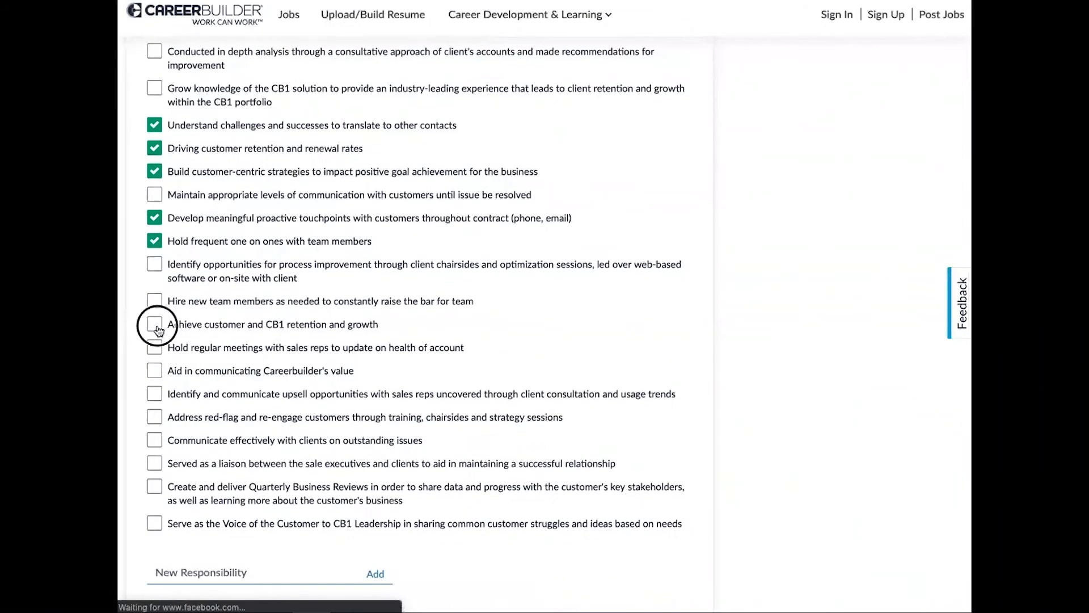
left_click(155, 326)
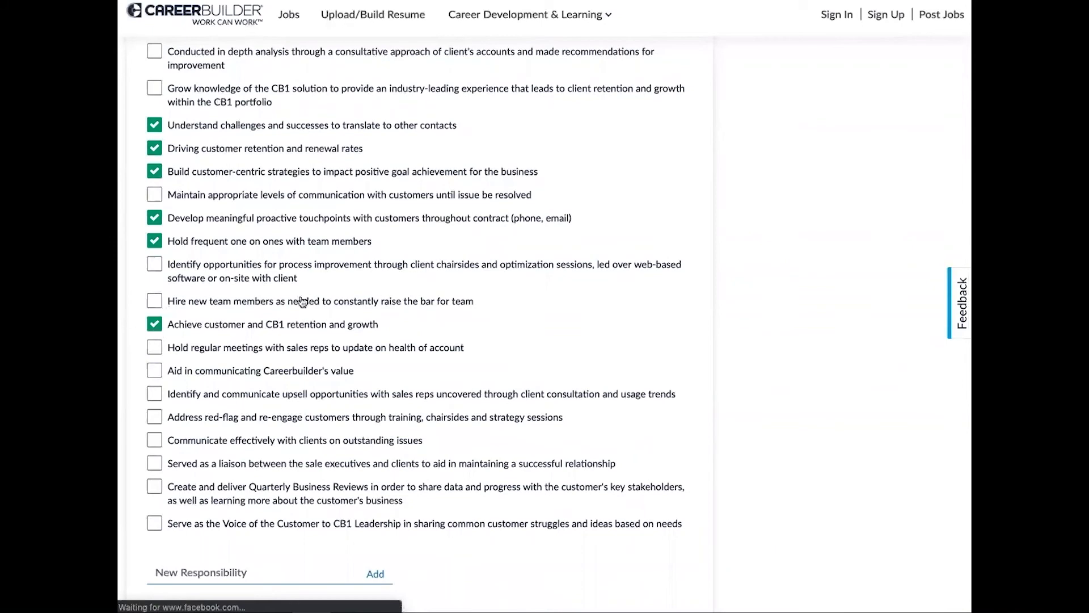
left_click(154, 418)
left_click(155, 441)
scroll(307, 474, "down", 1)
scroll(307, 474, "down", 2)
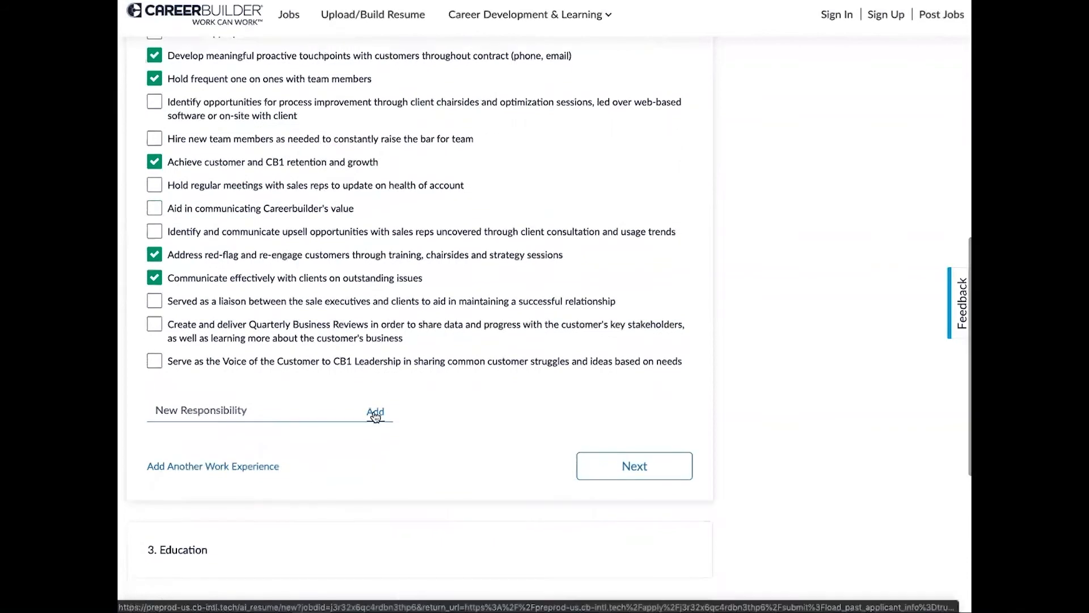
Add the custom responsibility 'New response' and continue to the Education section.
left_click(195, 409)
type("New")
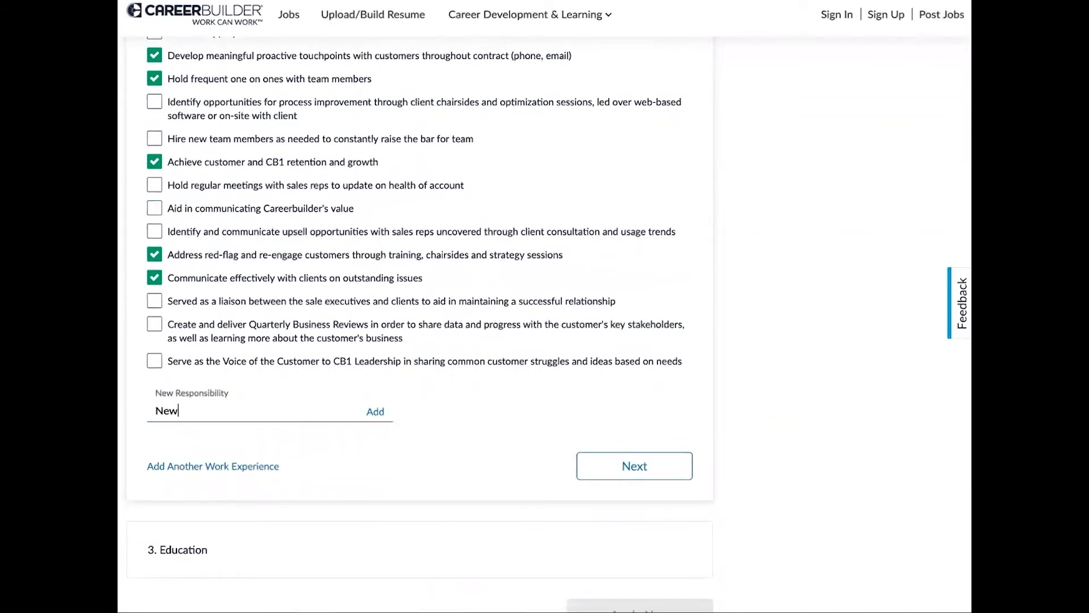
type(" response")
left_click(375, 412)
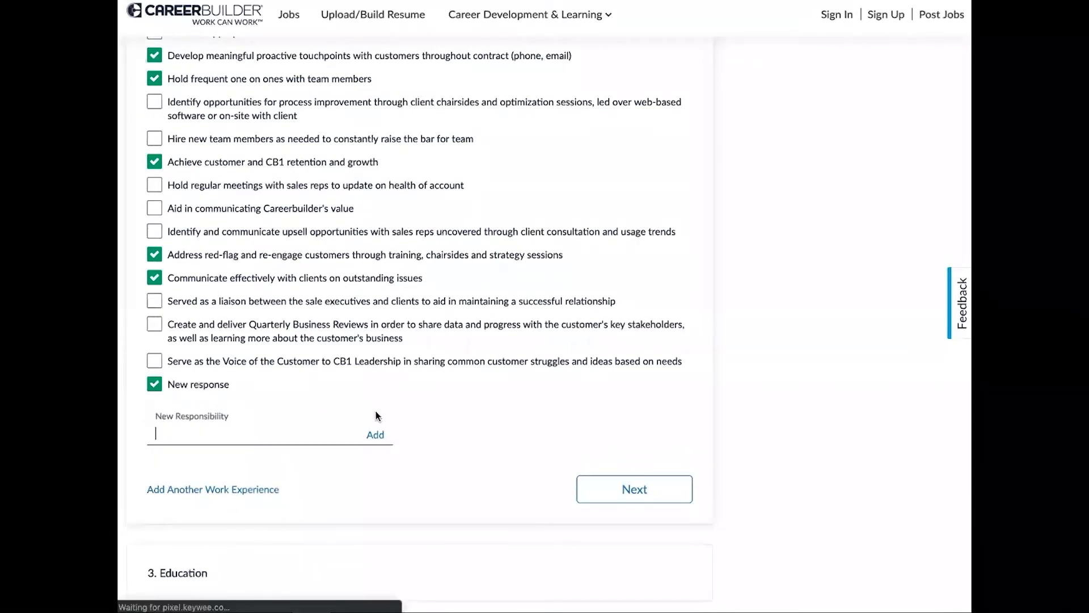
left_click(626, 491)
Enter Associate Degree as the degree and University of Georgia as the school.
left_click(171, 380)
type("Asso")
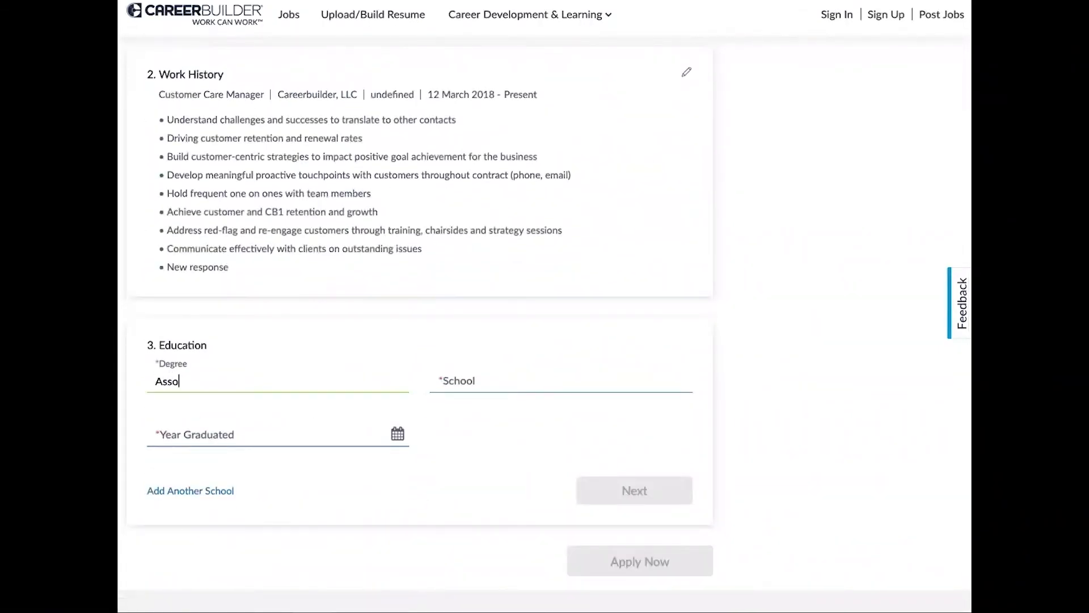
type("ciate Degree")
left_click(561, 382)
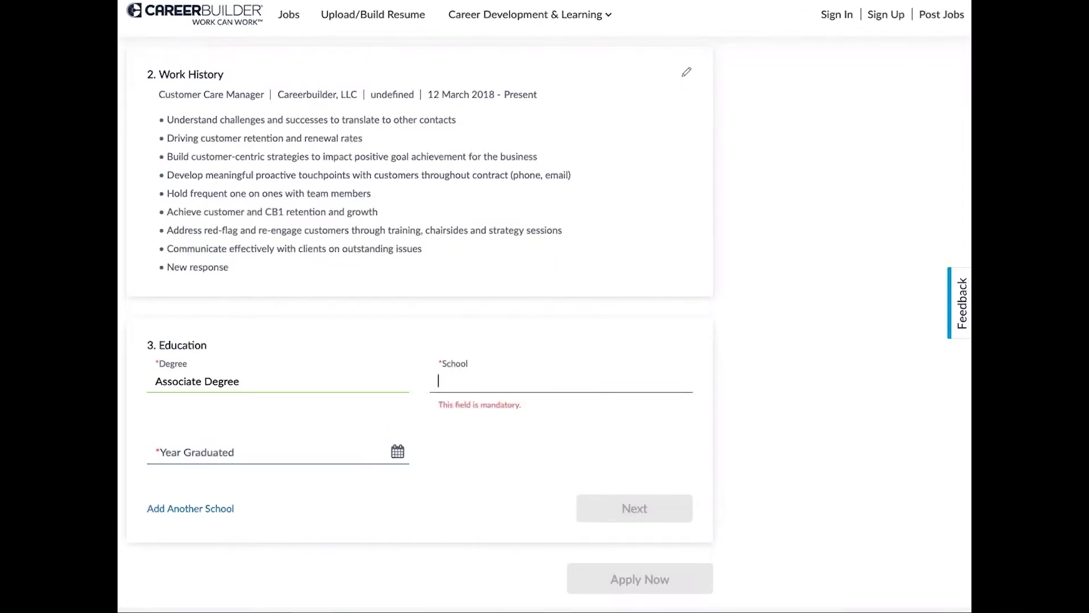
type("geor")
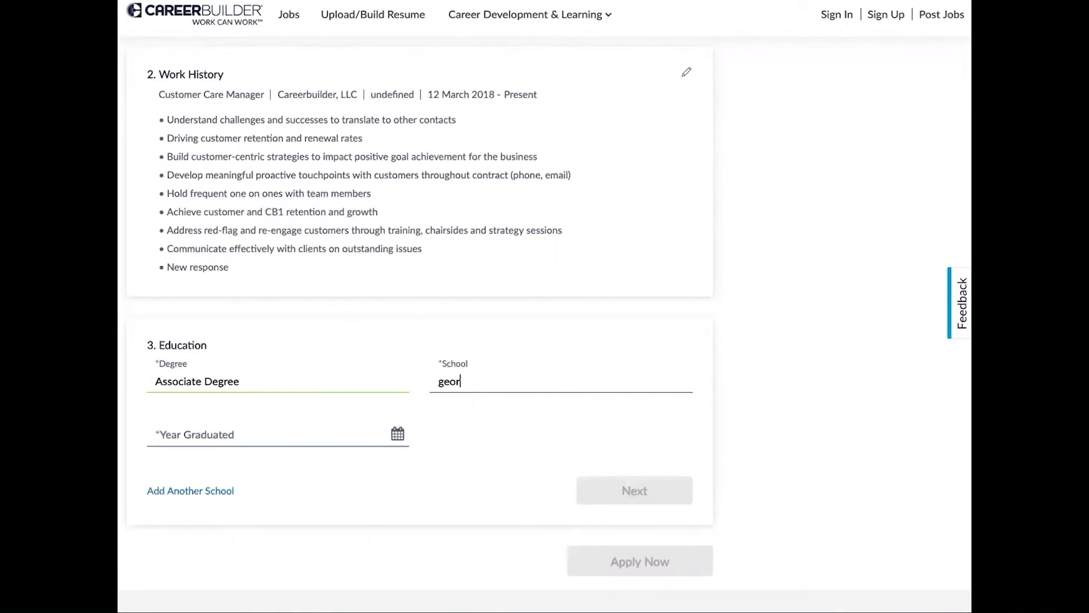
type("gia")
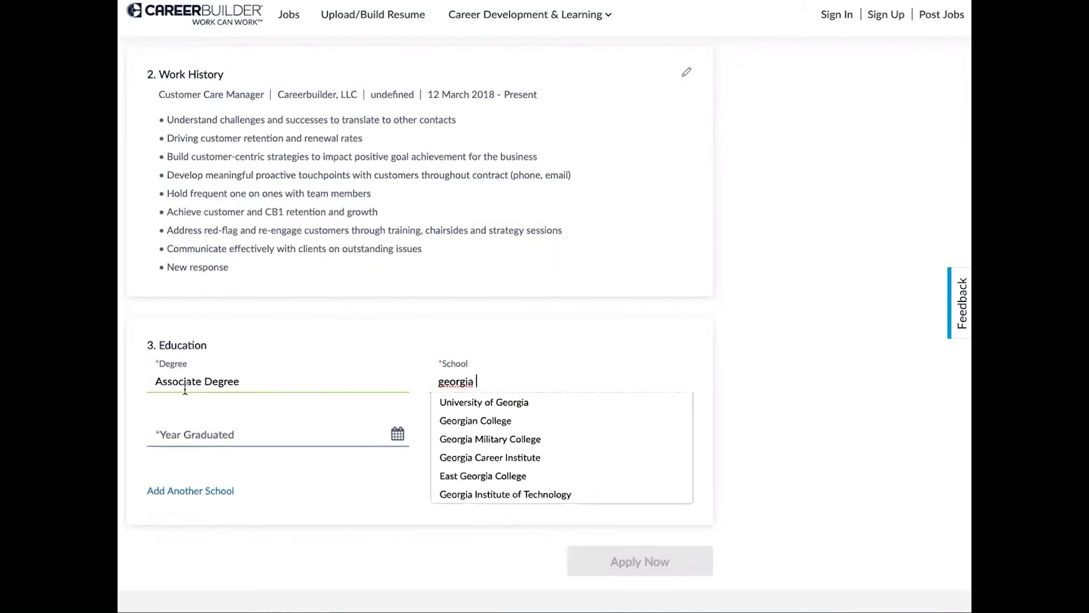
left_click(462, 403)
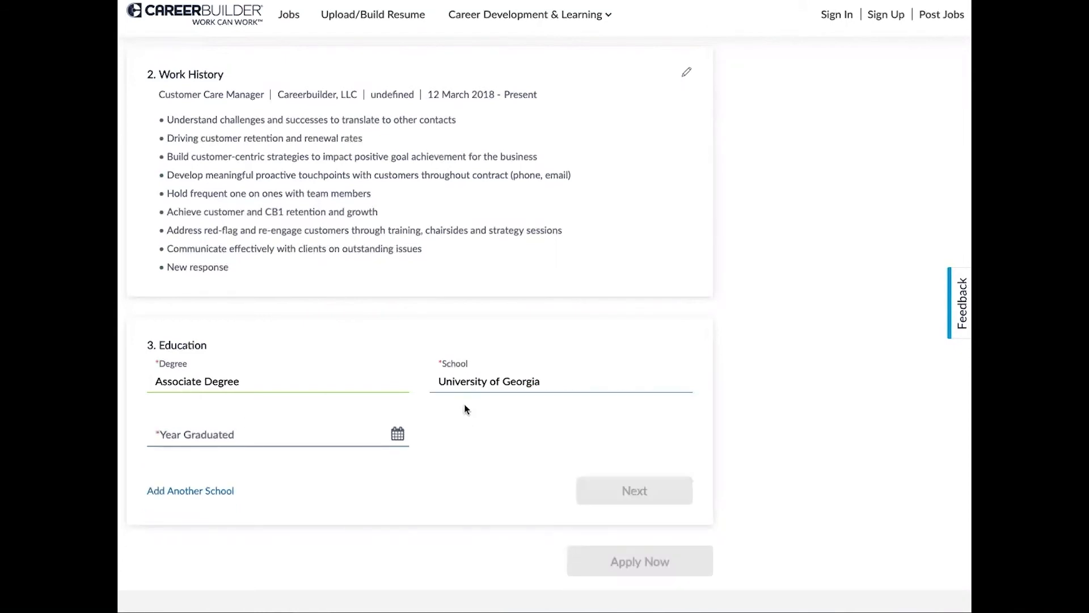
Set Year Graduated to 31 May 2016 using the calendar's year and month lists.
left_click(185, 435)
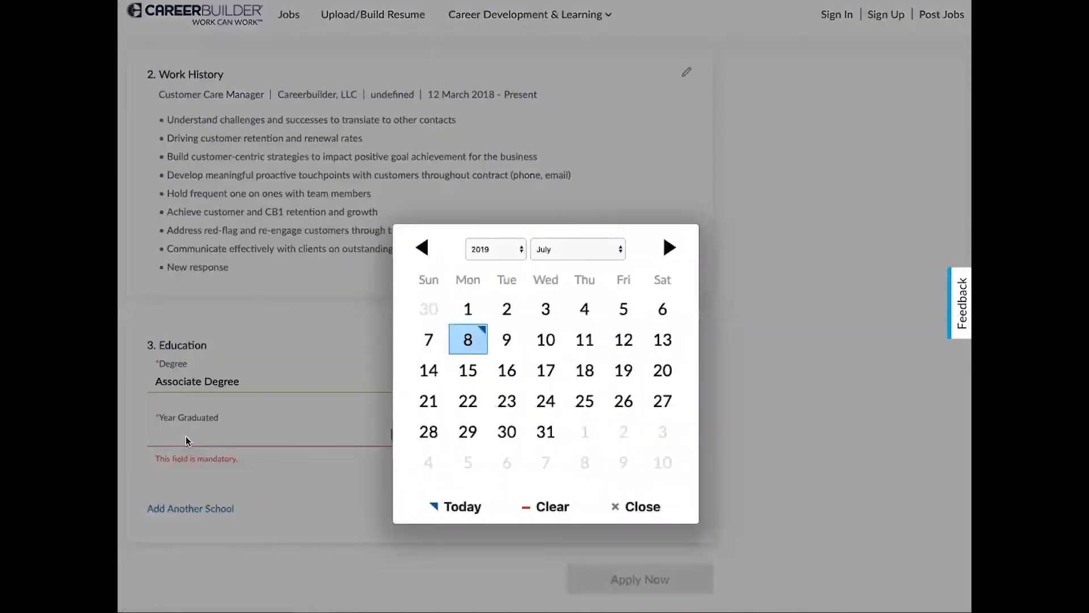
left_click(520, 250)
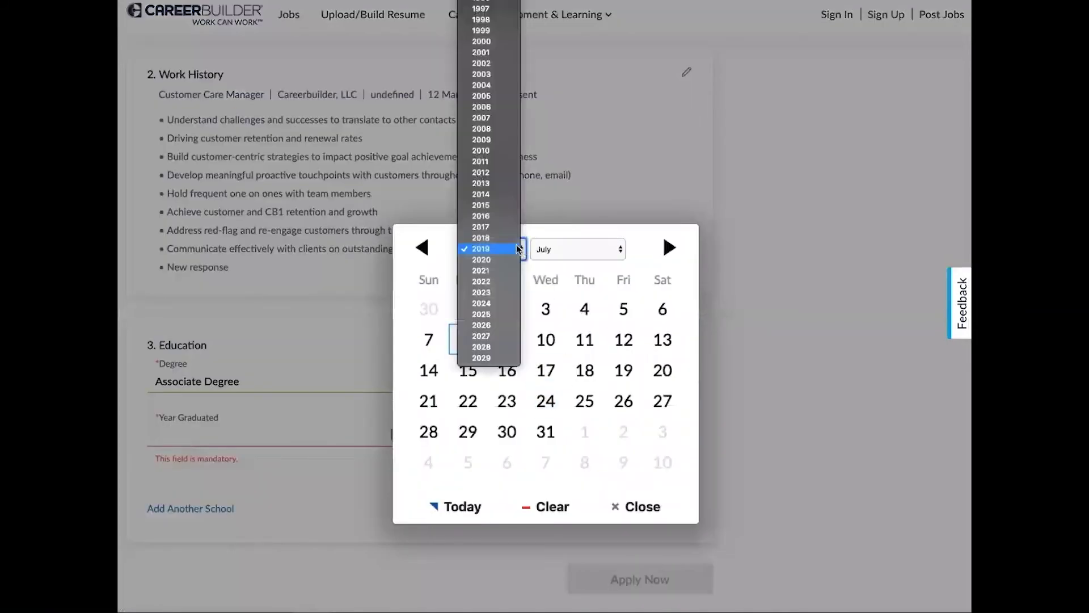
left_click(494, 216)
left_click(618, 249)
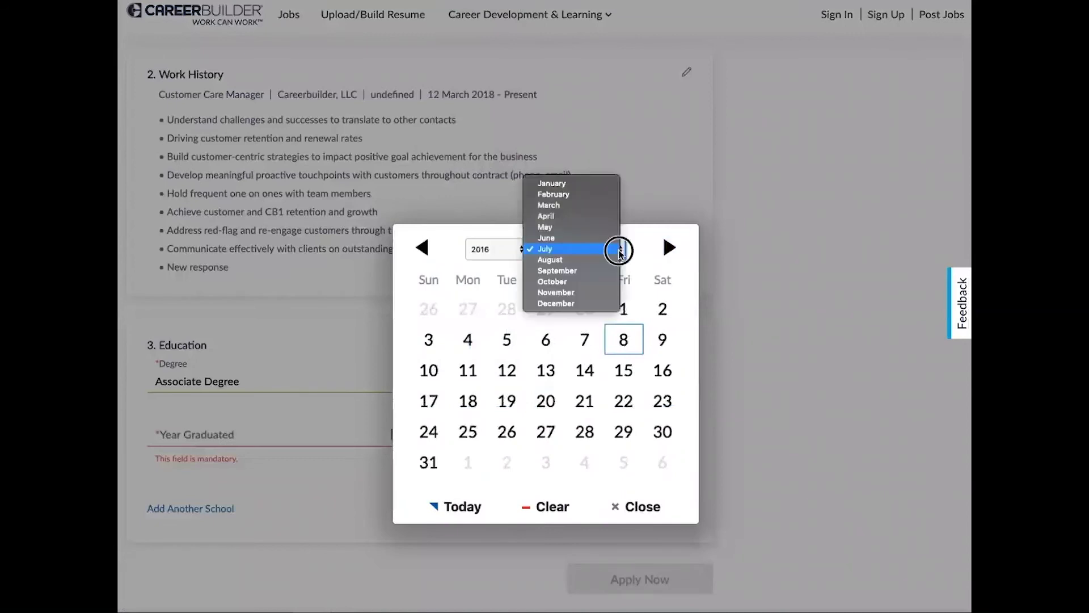
left_click(590, 229)
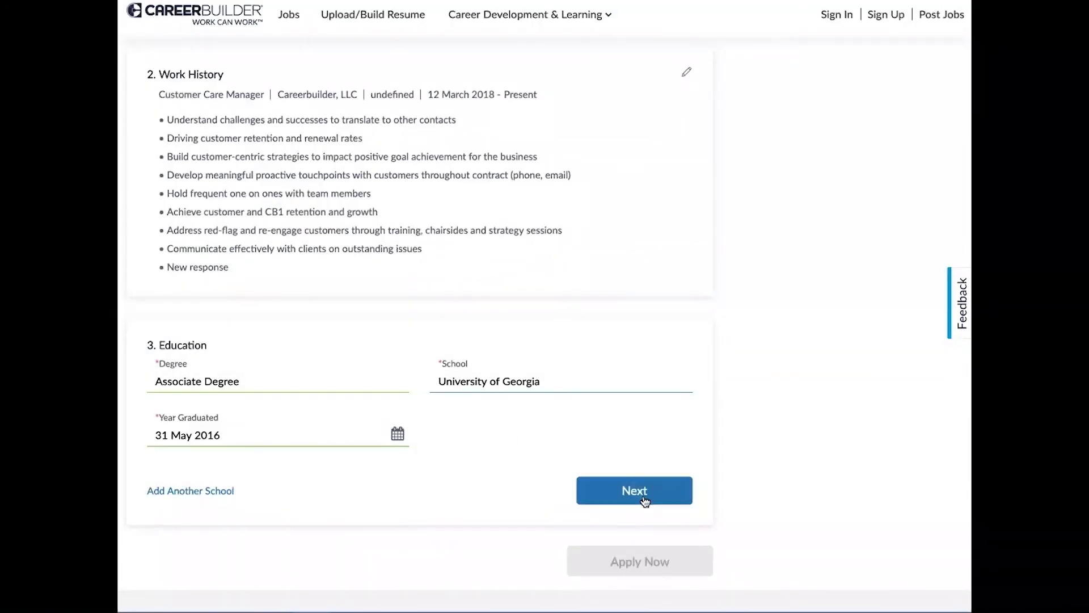
Save the education entry and name the resume 'This is my CV'.
left_click(641, 492)
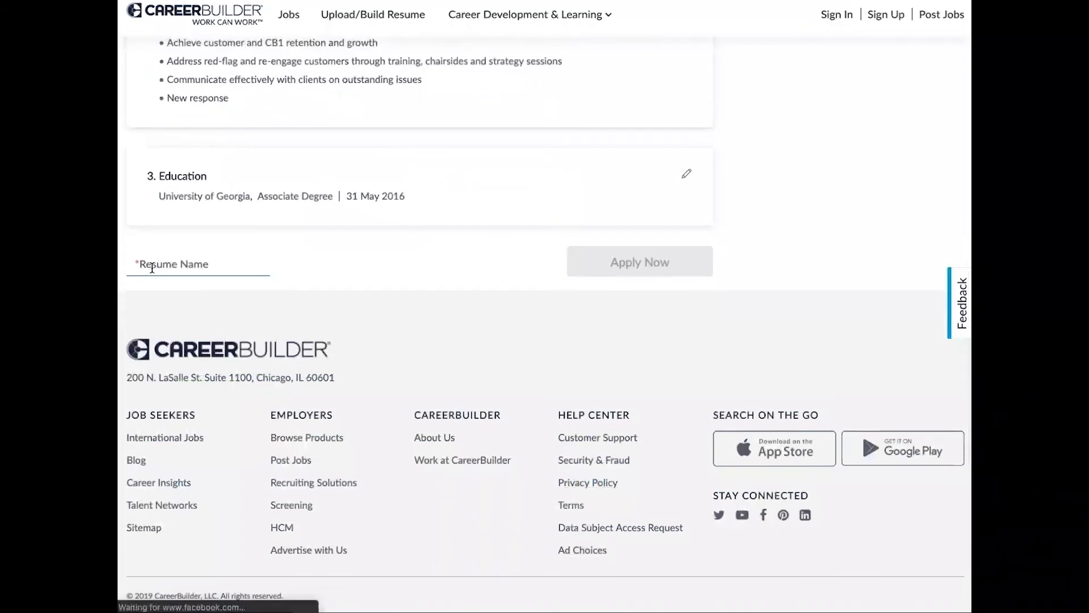
left_click(152, 268)
type("This i")
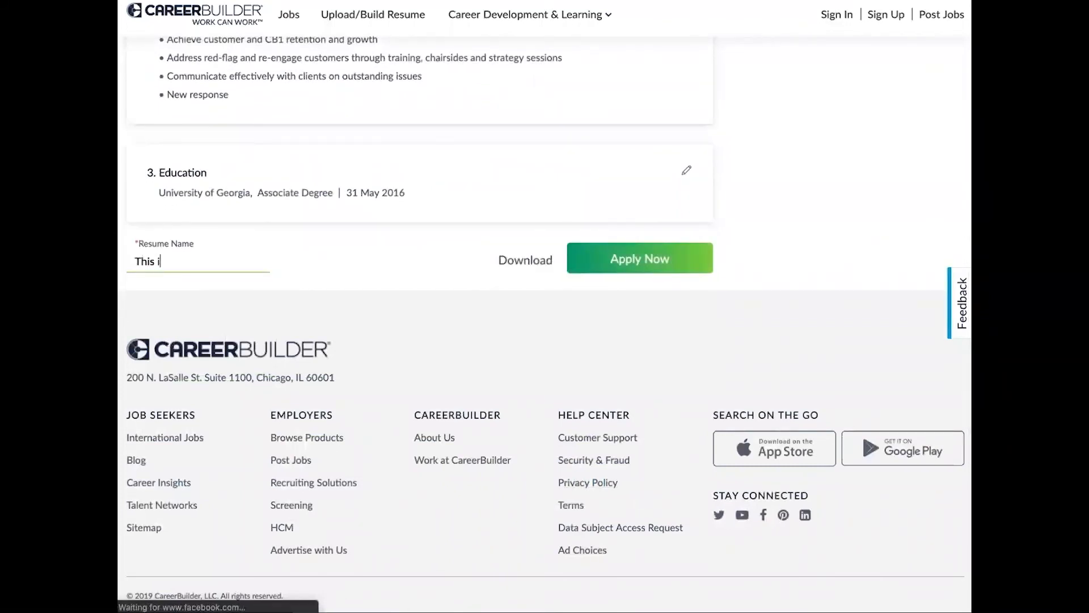
type("s my CV")
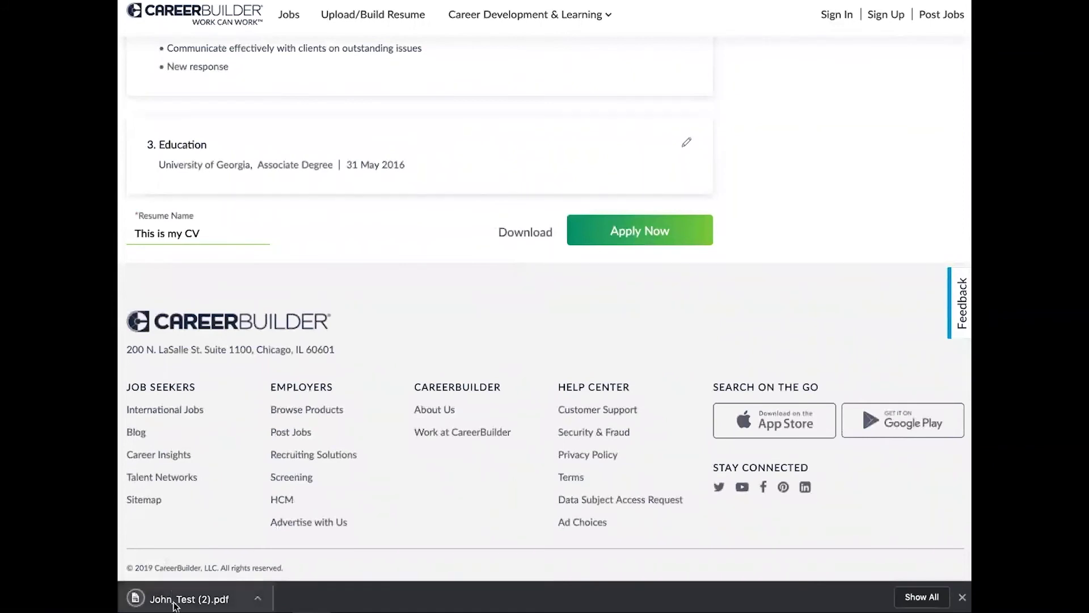
left_click(173, 603)
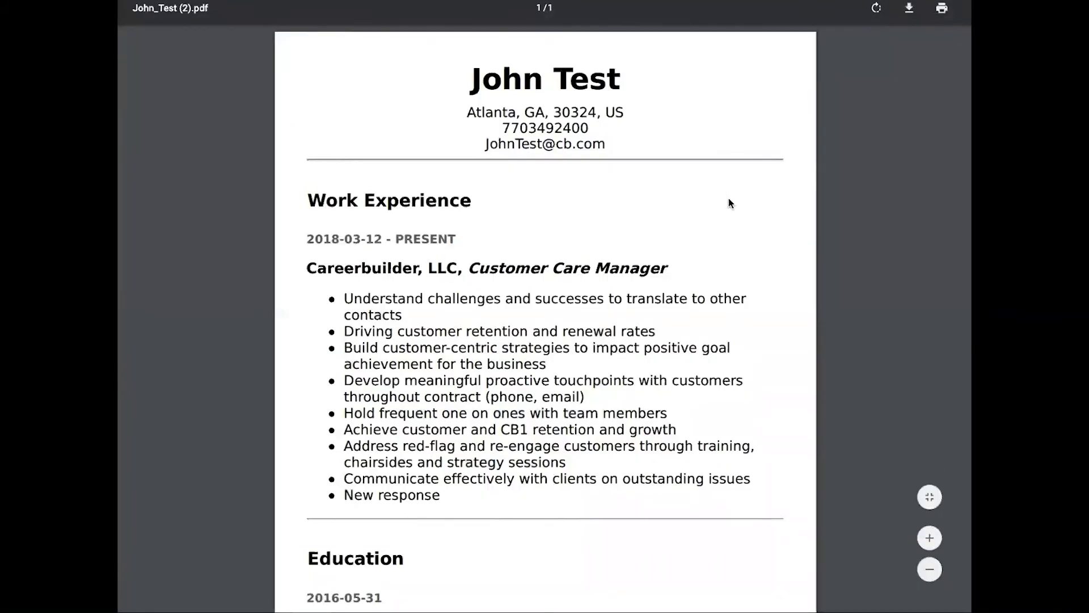
scroll(729, 202, "down", 3)
scroll(728, 203, "down", 2)
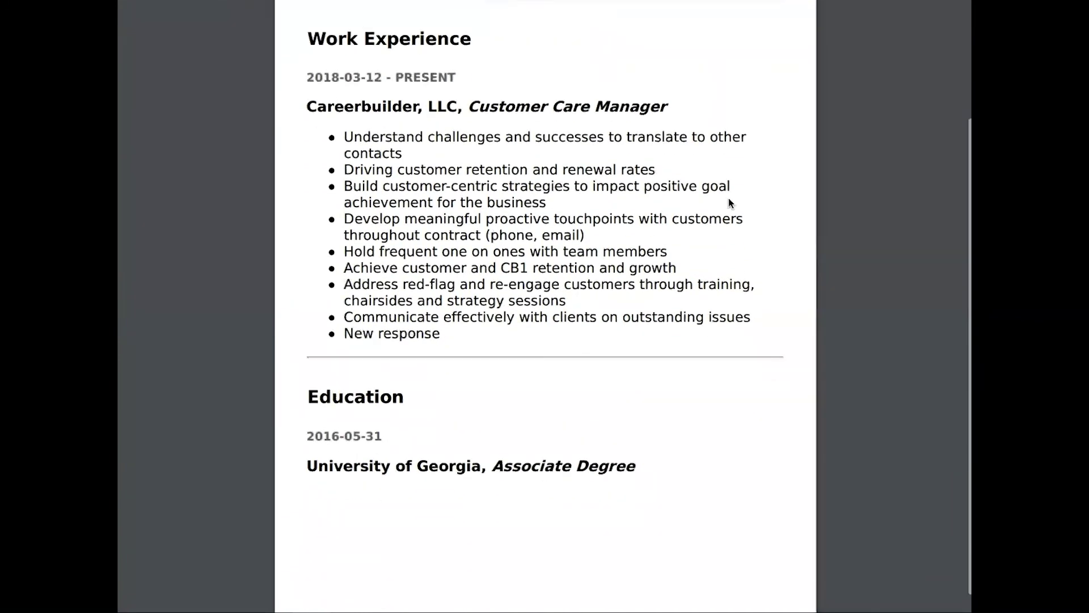
scroll(728, 197, "up", 5)
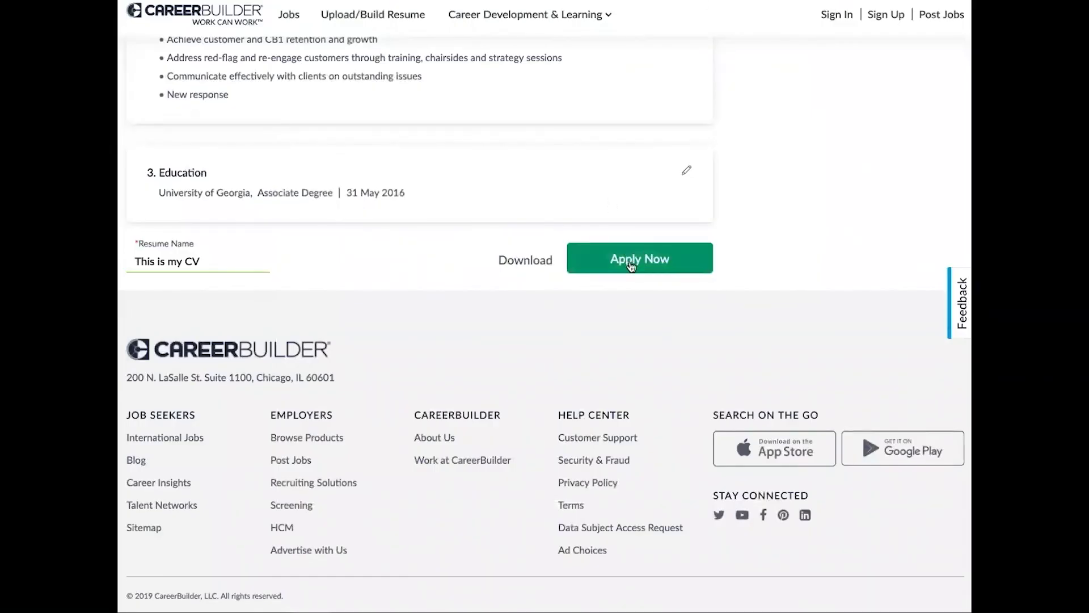
Review the application page and submit the Client Support Specialist application with Apply Now.
scroll(631, 266, "up", 3)
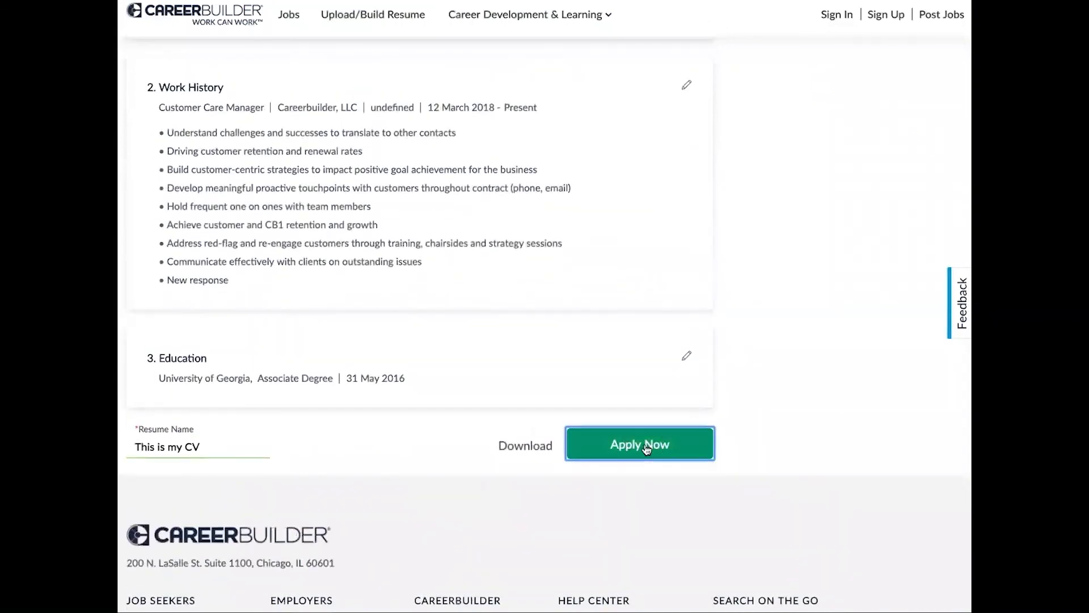
left_click(647, 447)
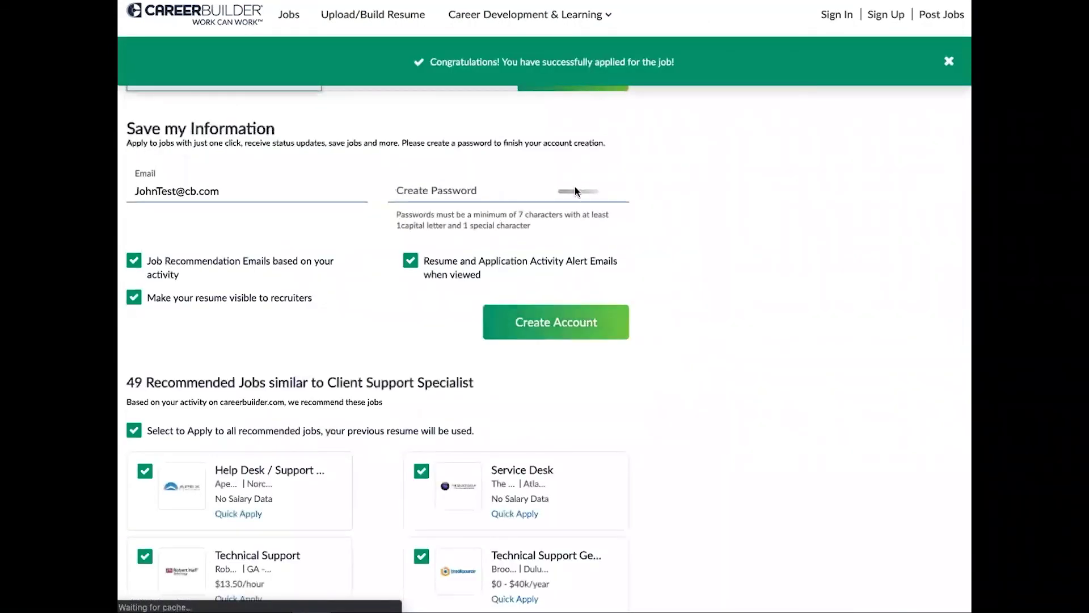